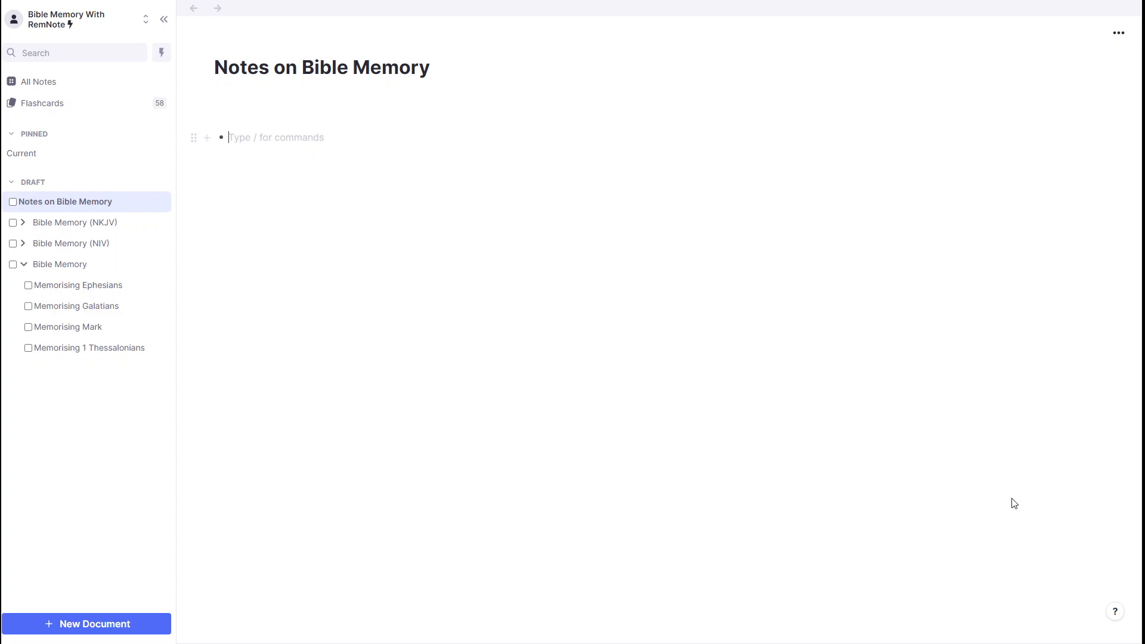
Step: Add a nested bullet "Thoughts" beneath verse 1 of Ch. 1 in the Memorising Galatians document
click(91, 316)
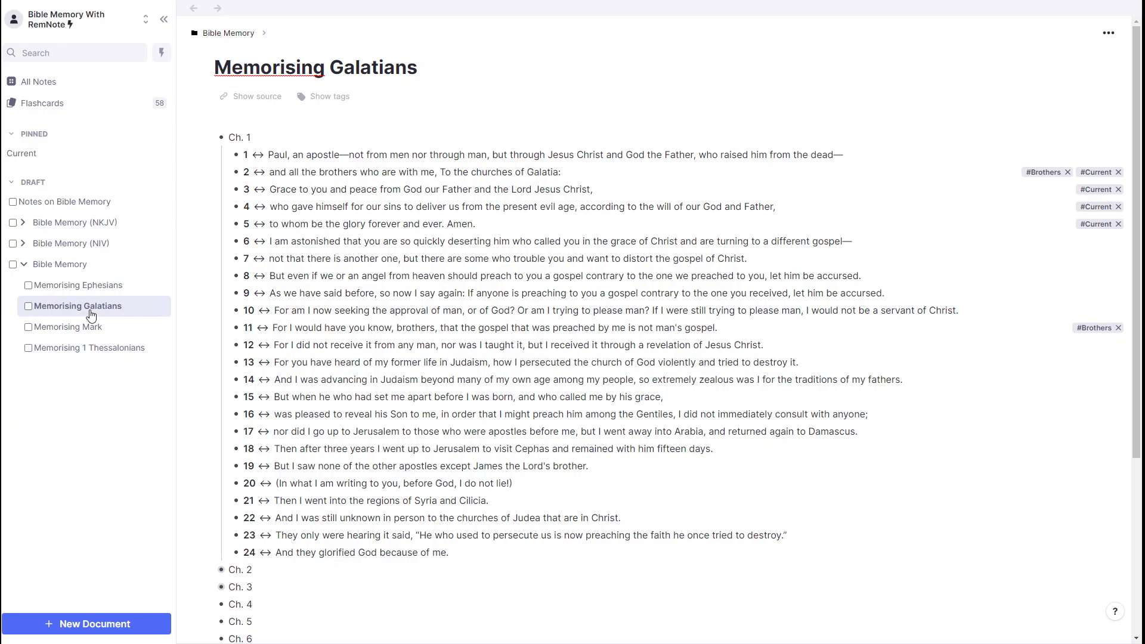
click(875, 155)
key(Return)
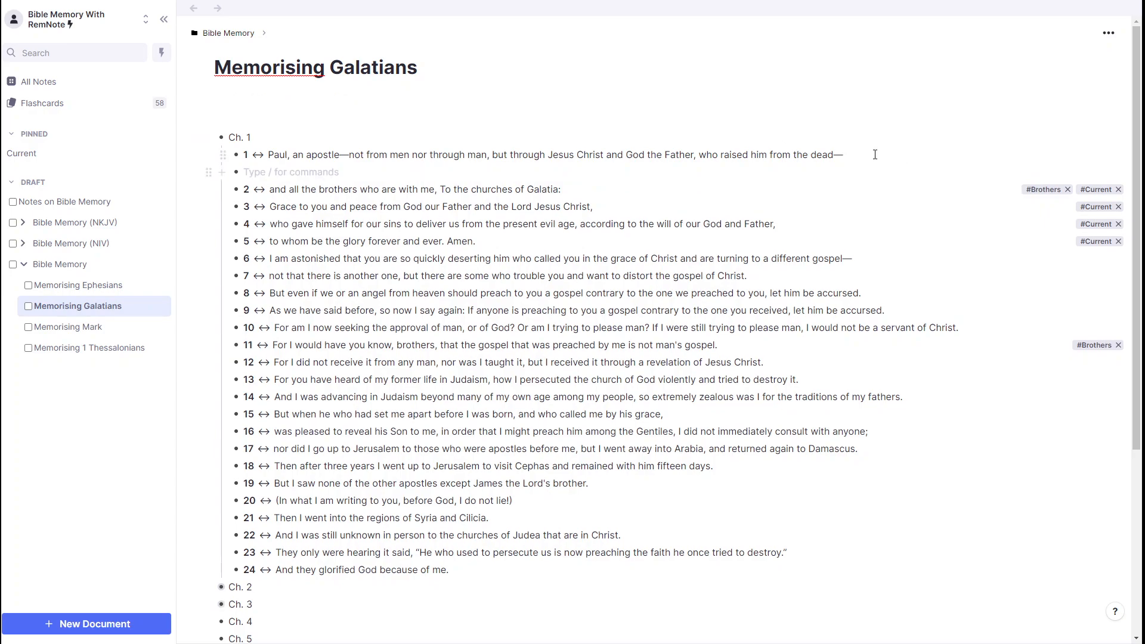
key(Tab)
text(Thoughts)
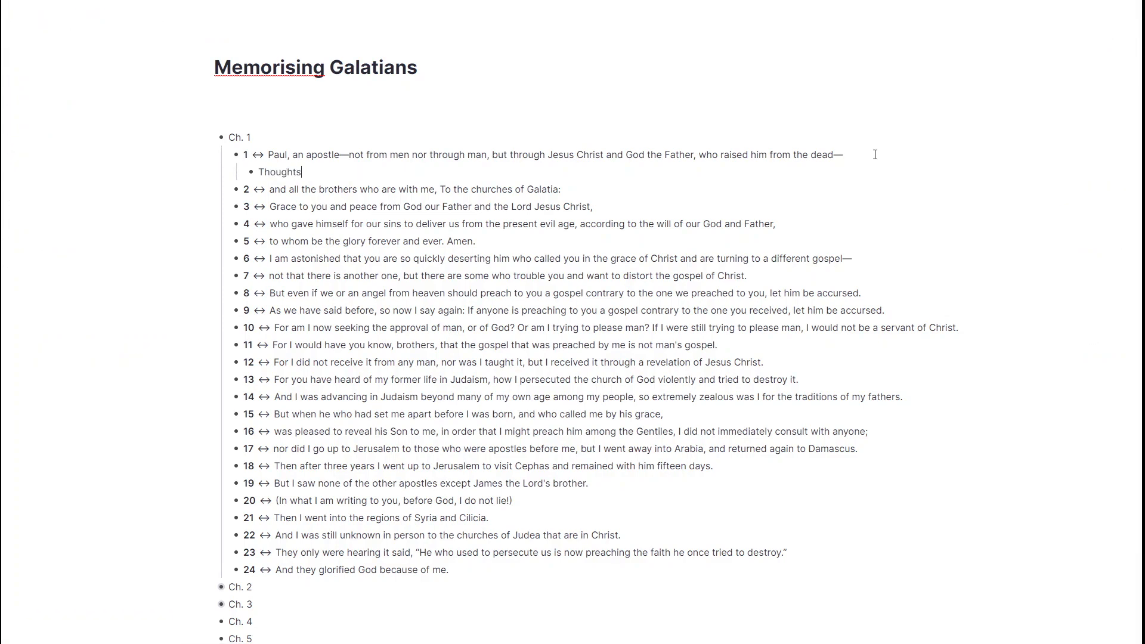
Step: Collapse and expand verse 1 several times to view how its nested bullet is hidden and shown
click(222, 156)
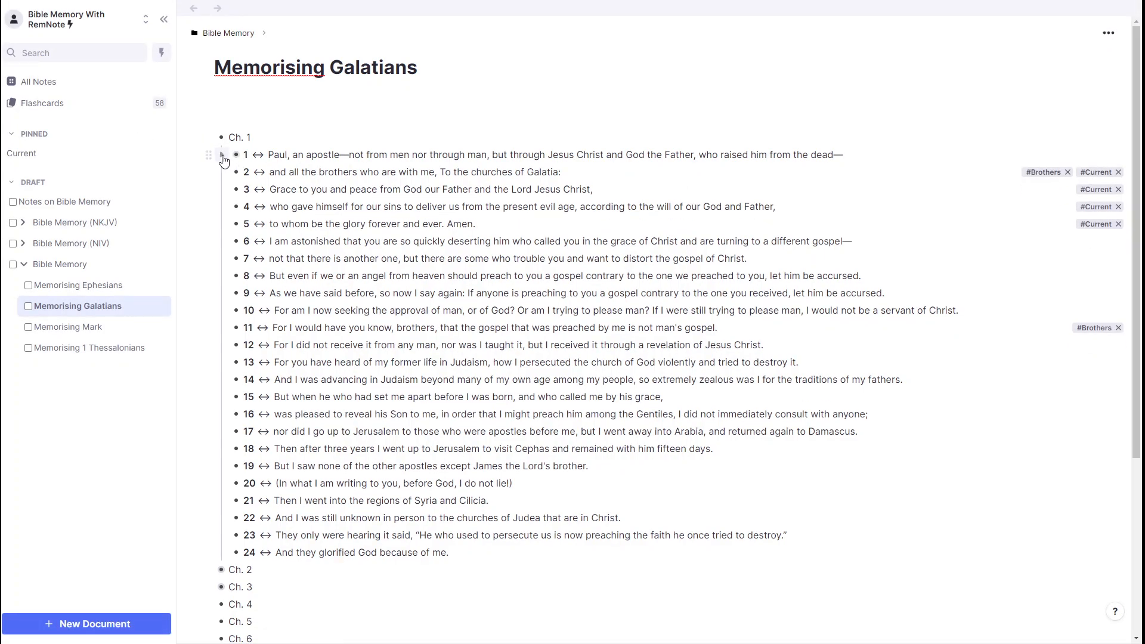
click(222, 156)
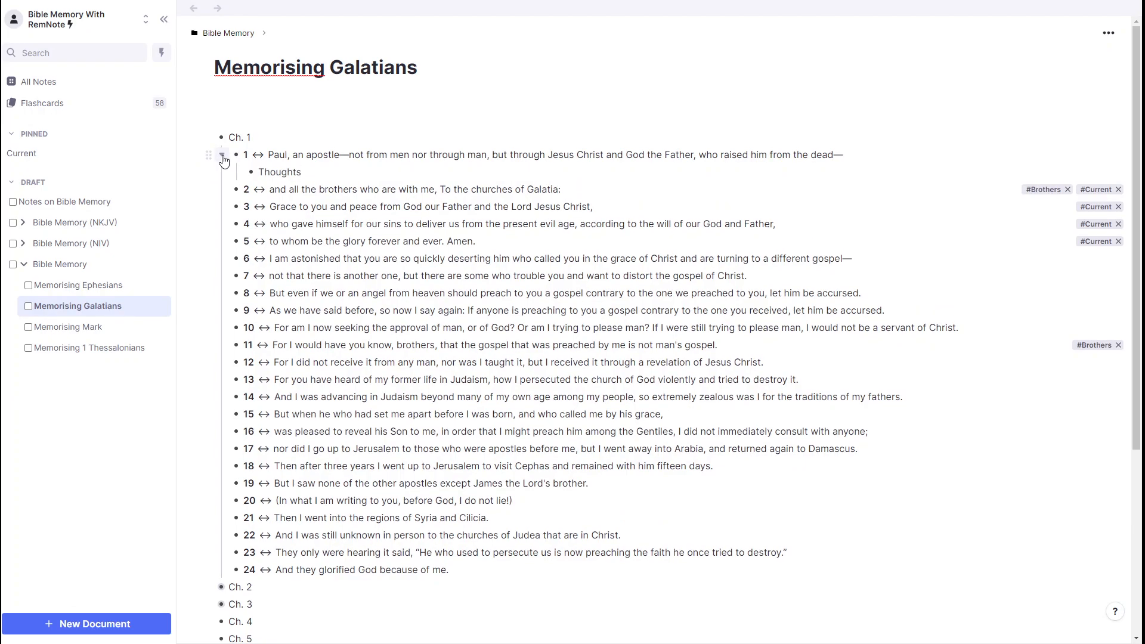
click(222, 156)
click(222, 156)
click(222, 157)
click(222, 157)
Step: Delete the nested "Thoughts" bullet from beneath verse 1
click(329, 174)
key(BackSpace)
key(BackSpace)
key(BackSpace)
key(BackSpace)
key(BackSpace)
key(BackSpace)
key(BackSpace)
key(BackSpace)
key(BackSpace)
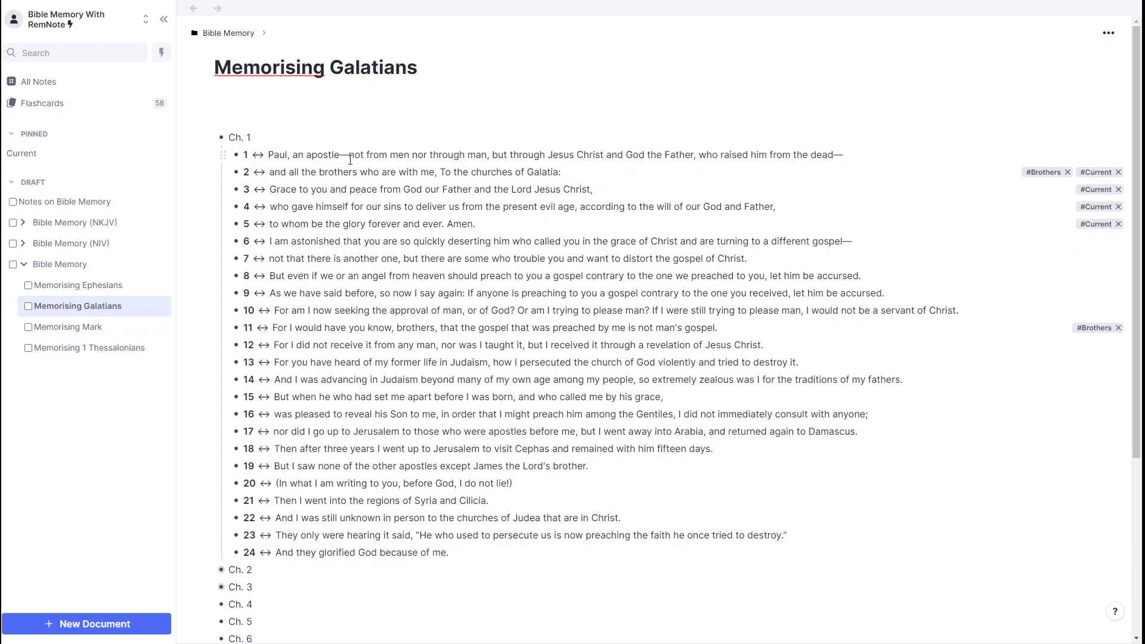
Step: In Notes on Bible Memory, embed a portal to verse 1 of Ch. 1 from Memorising Galatians, found by searching "galatians"
click(59, 203)
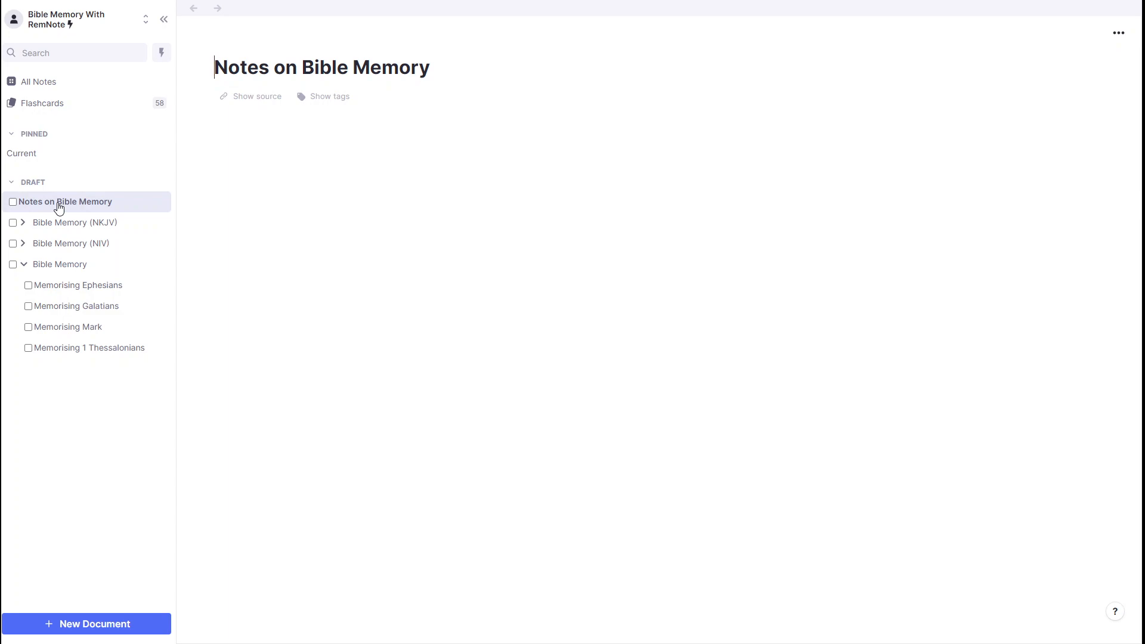
click(267, 139)
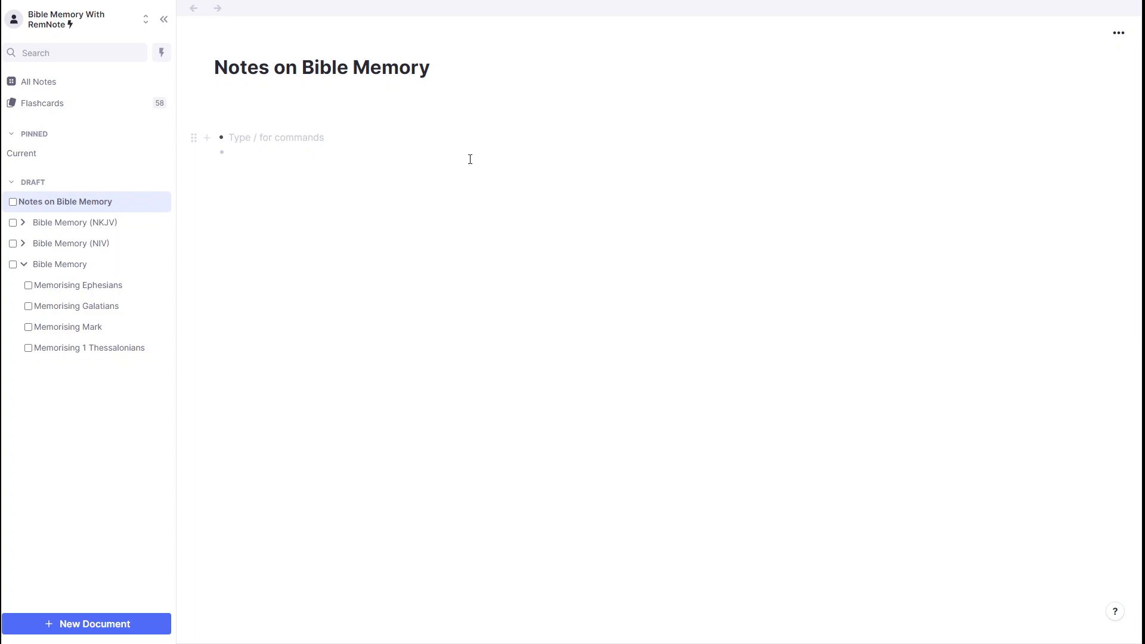
text(()
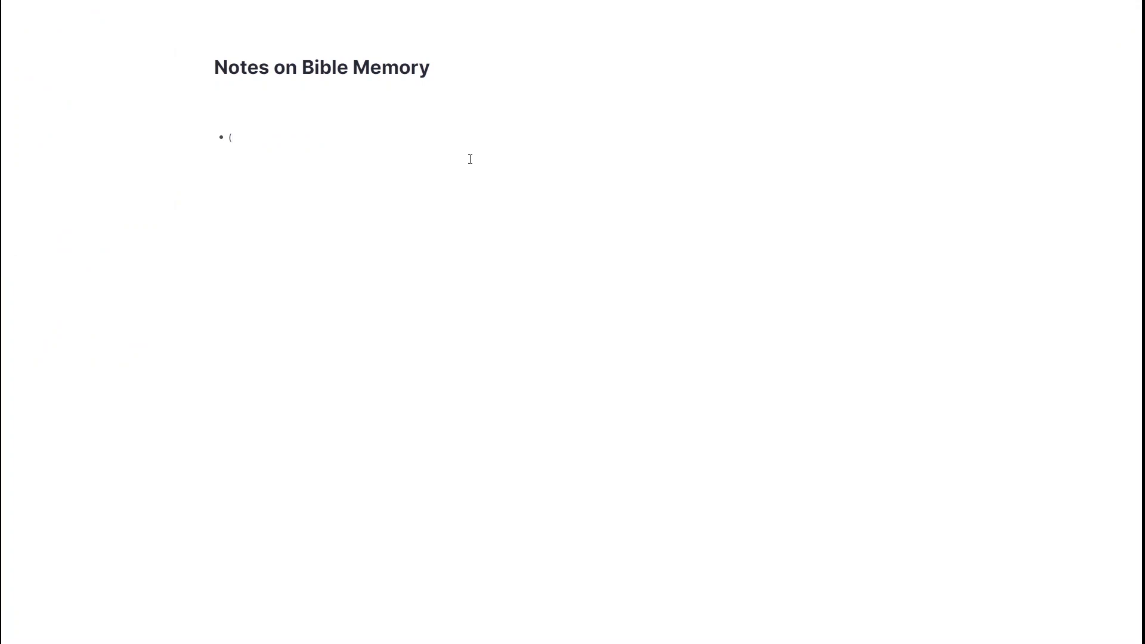
text(()
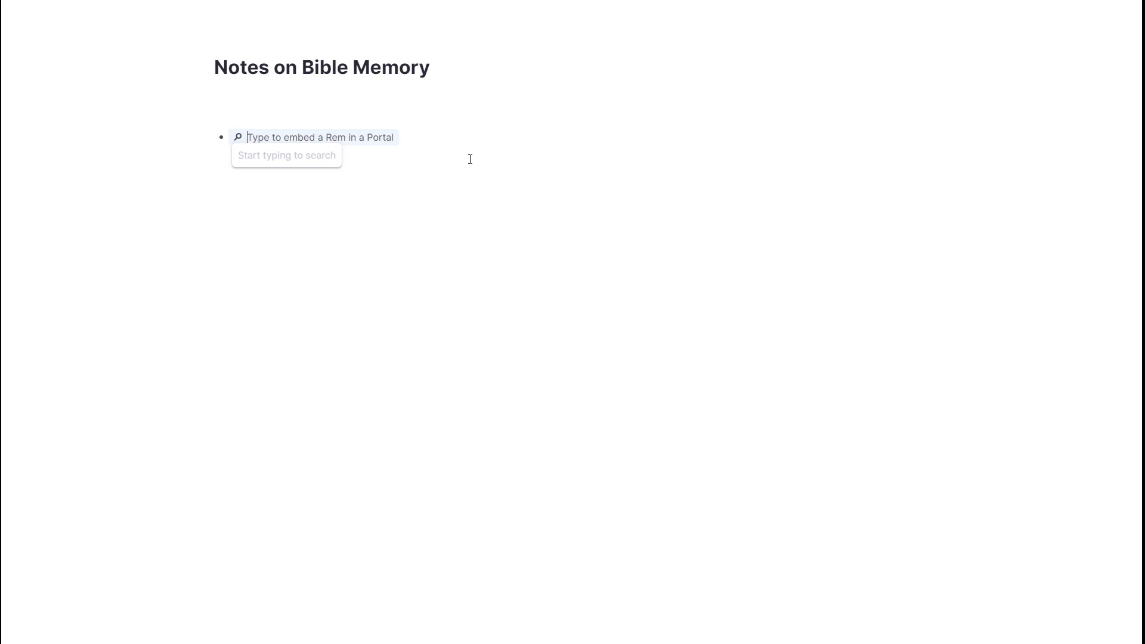
text(ga)
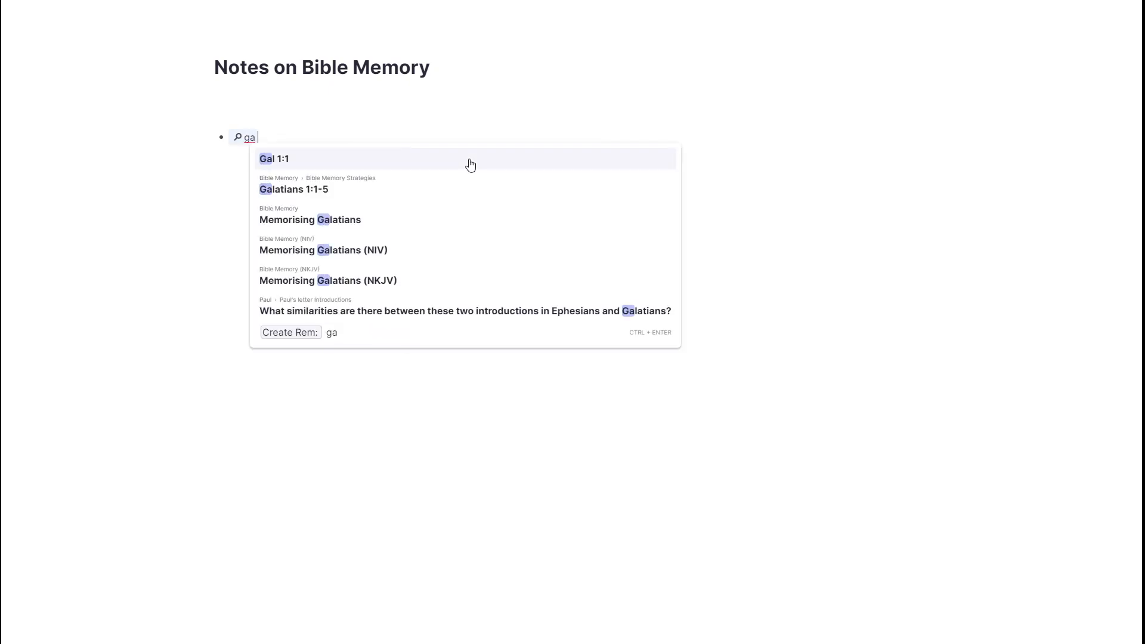
text(latians)
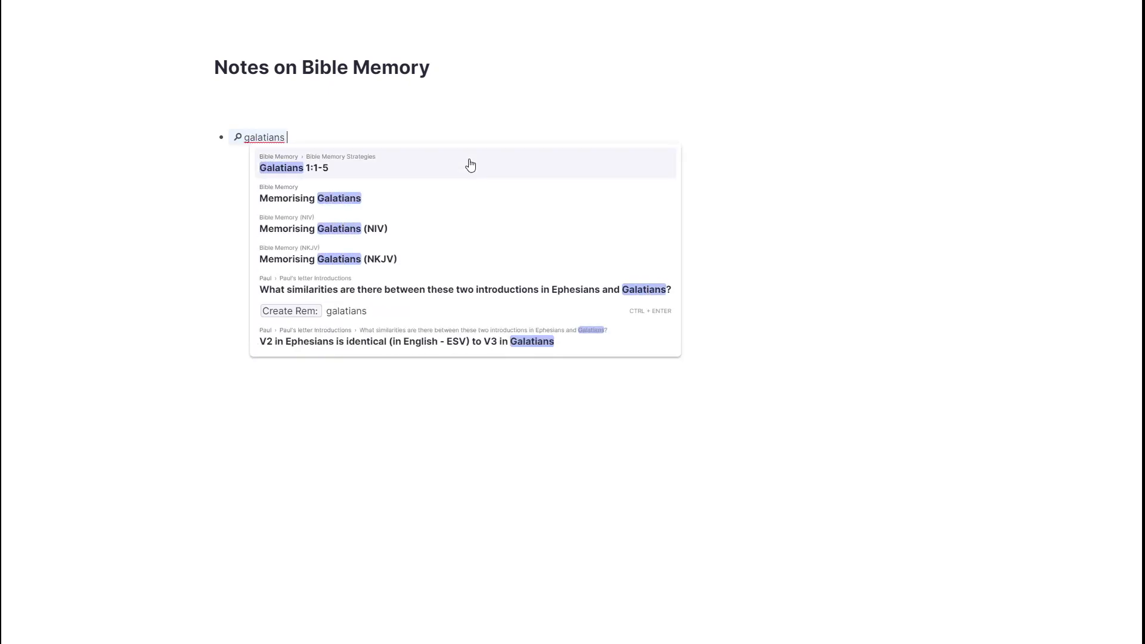
key(Down)
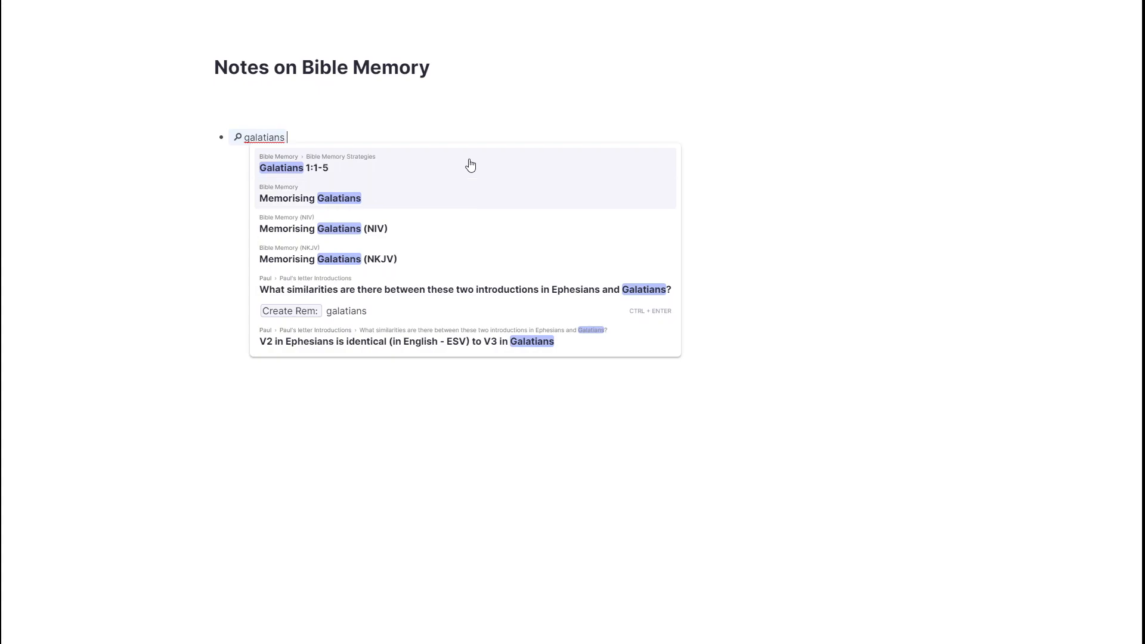
click(540, 205)
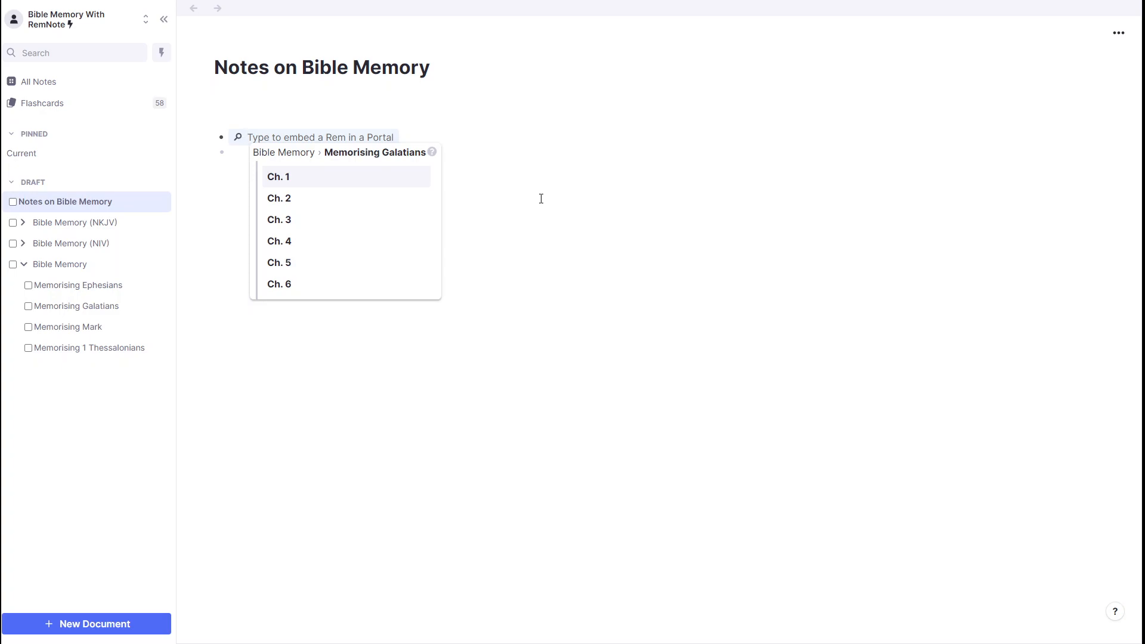
key(Tab)
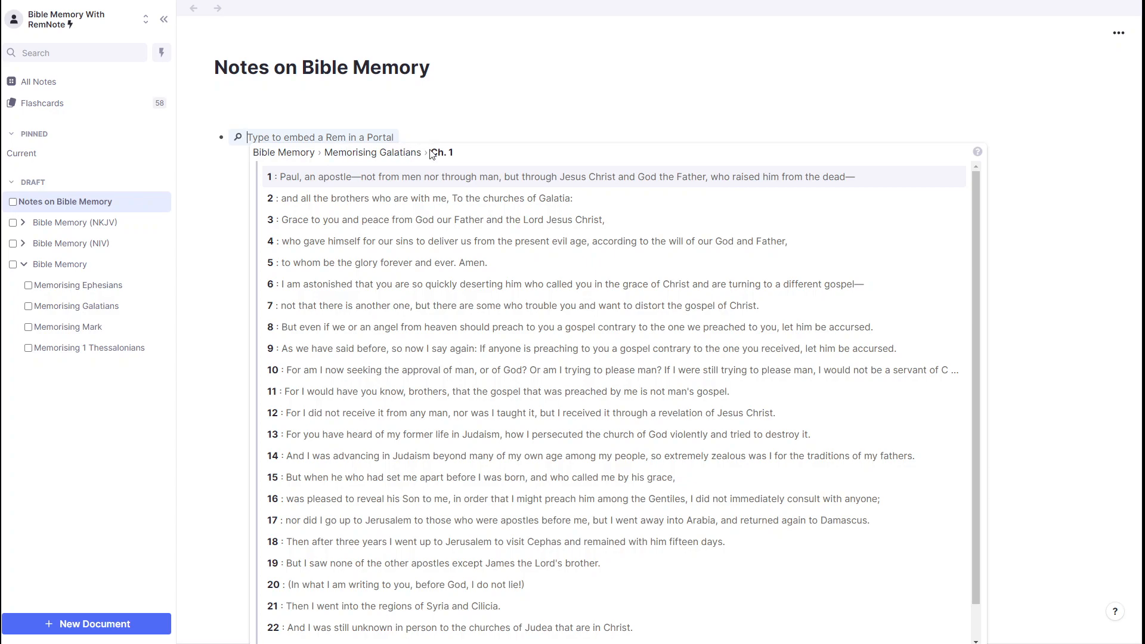
click(500, 177)
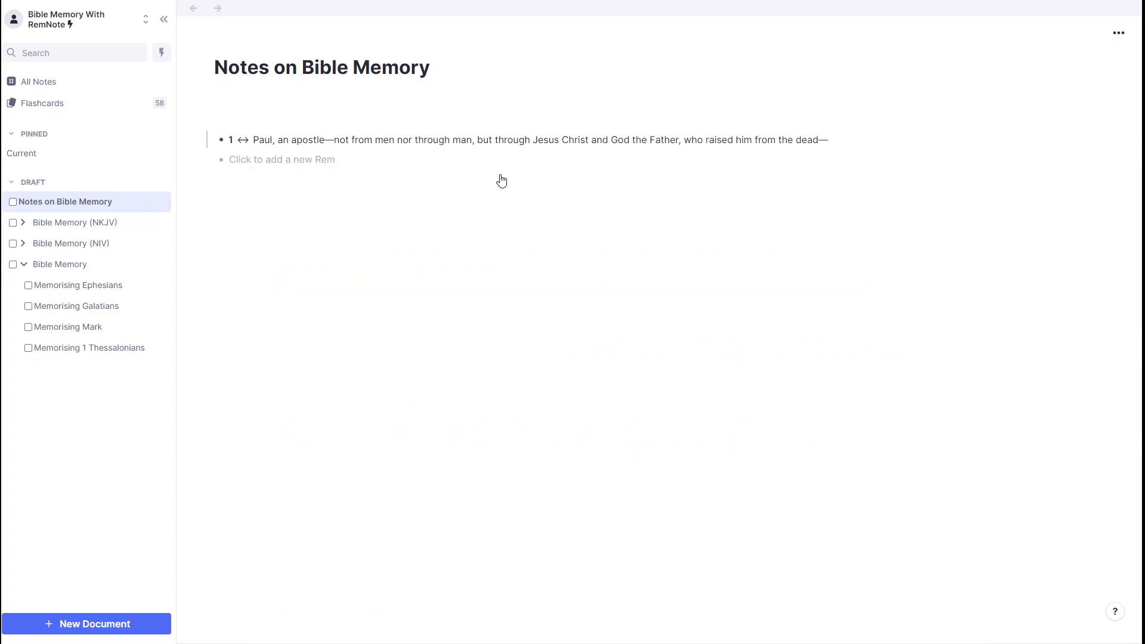
Step: Add a bullet reading "Note on V1:" below the embedded verse
click(280, 167)
text(No)
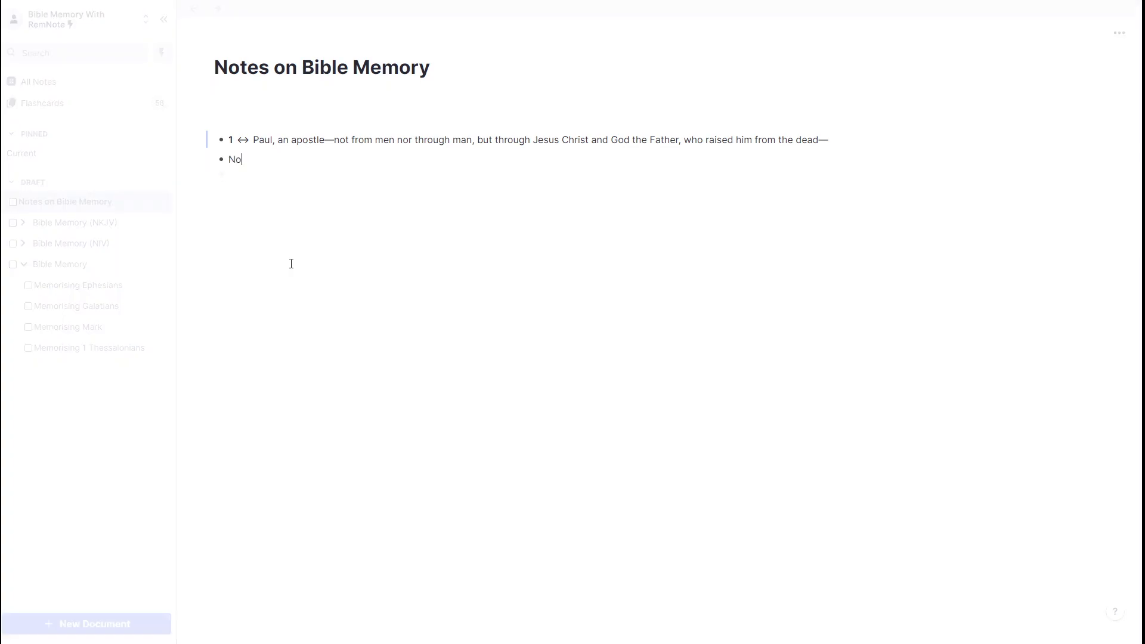
text(te on V1)
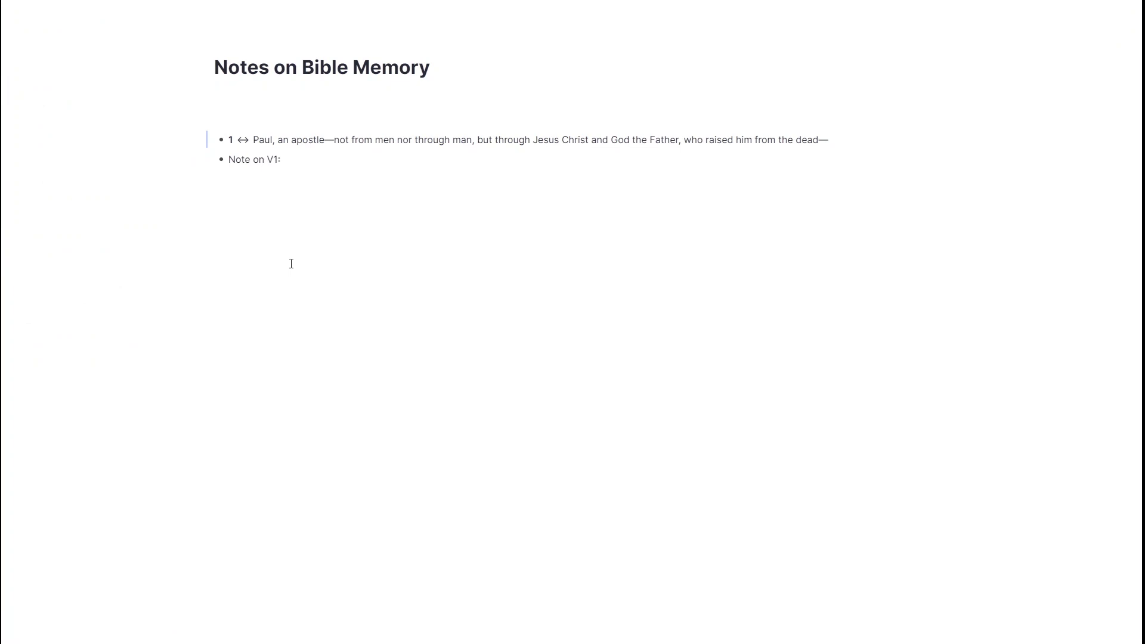
text(: What)
key(BackSpace)
key(BackSpace)
key(BackSpace)
key(BackSpace)
key(BackSpace)
key(BackSpace)
Step: Nest the question "What is an apostle?" under the "Note on V1:" bullet
key(Return)
key(Tab)
text(What is an apostle?)
key(Return)
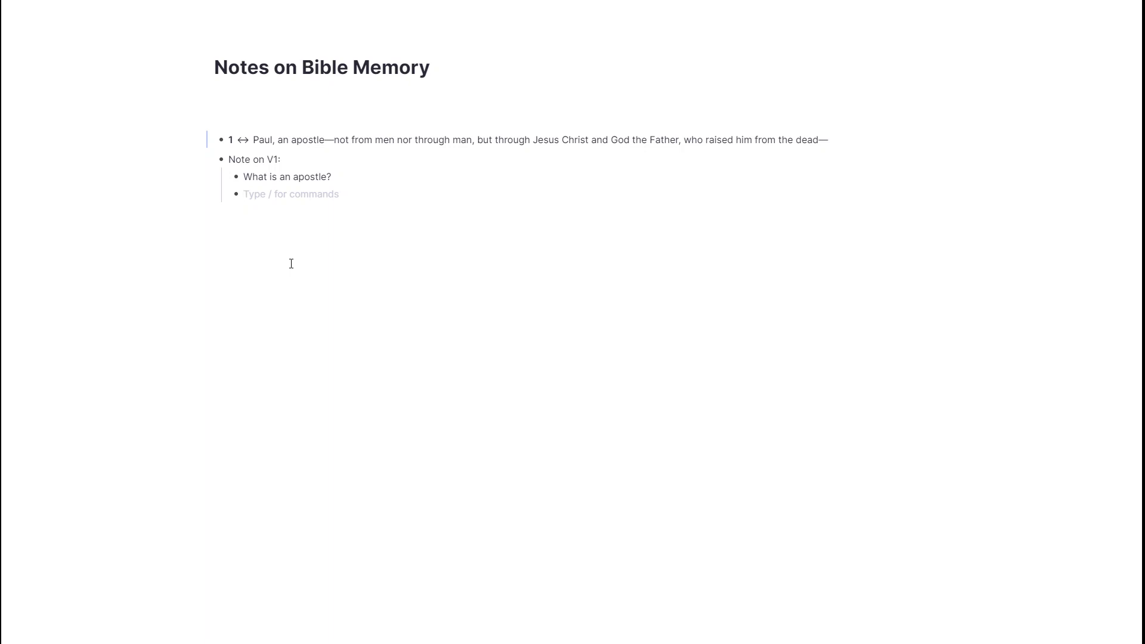
Step: Add a second nested question, "What does it mean when it says 'not from men nor through man'?"
text(What does it mean when it says 'not from men,)
key(BackSpace)
text(nor through )
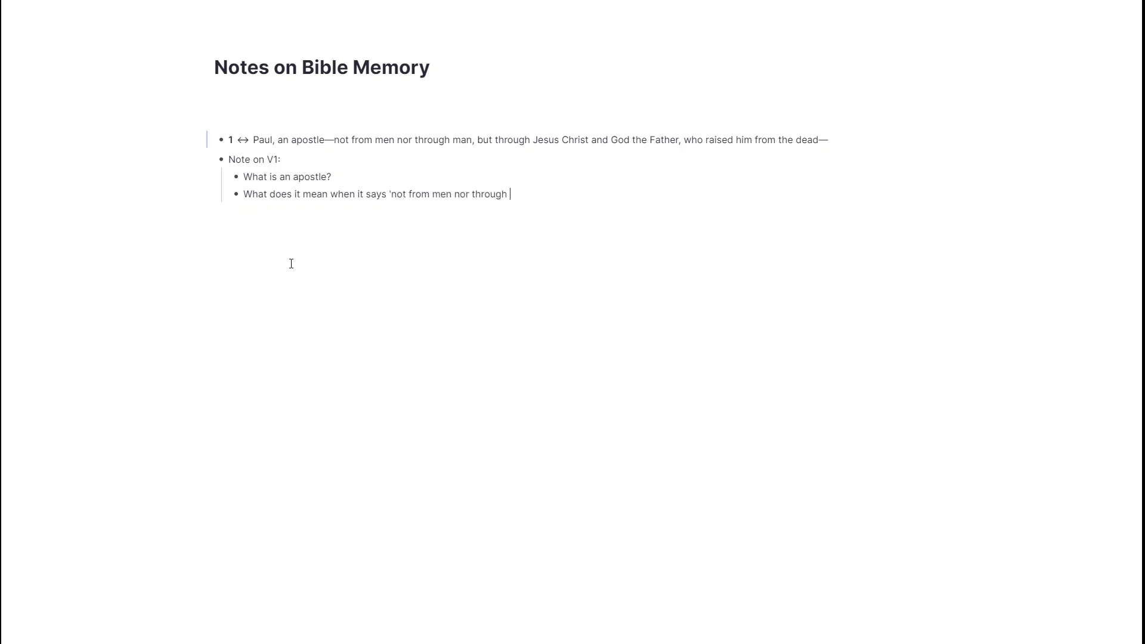
text(man'?)
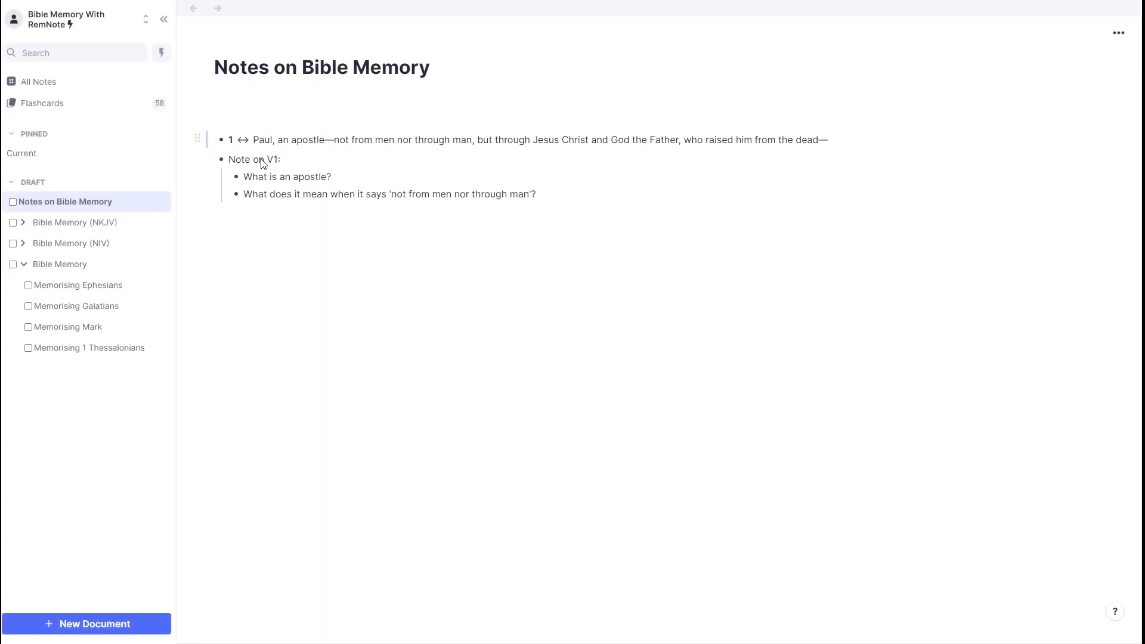
Step: Open Memorising Galatians and follow verse 1's portal reference back to Notes on Bible Memory
click(63, 309)
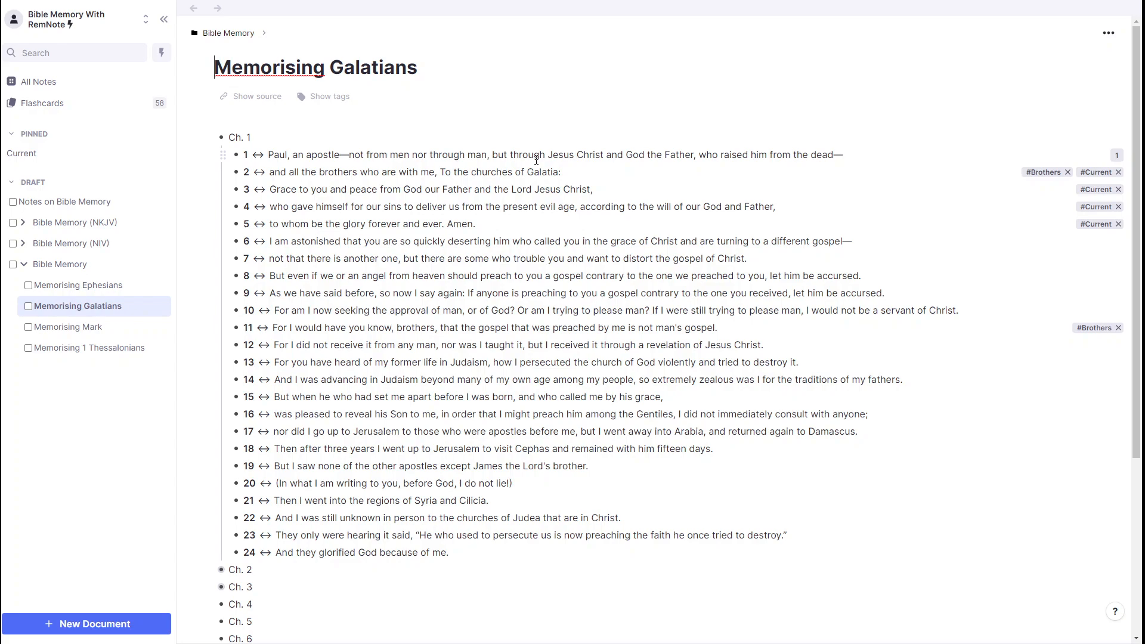
click(1114, 161)
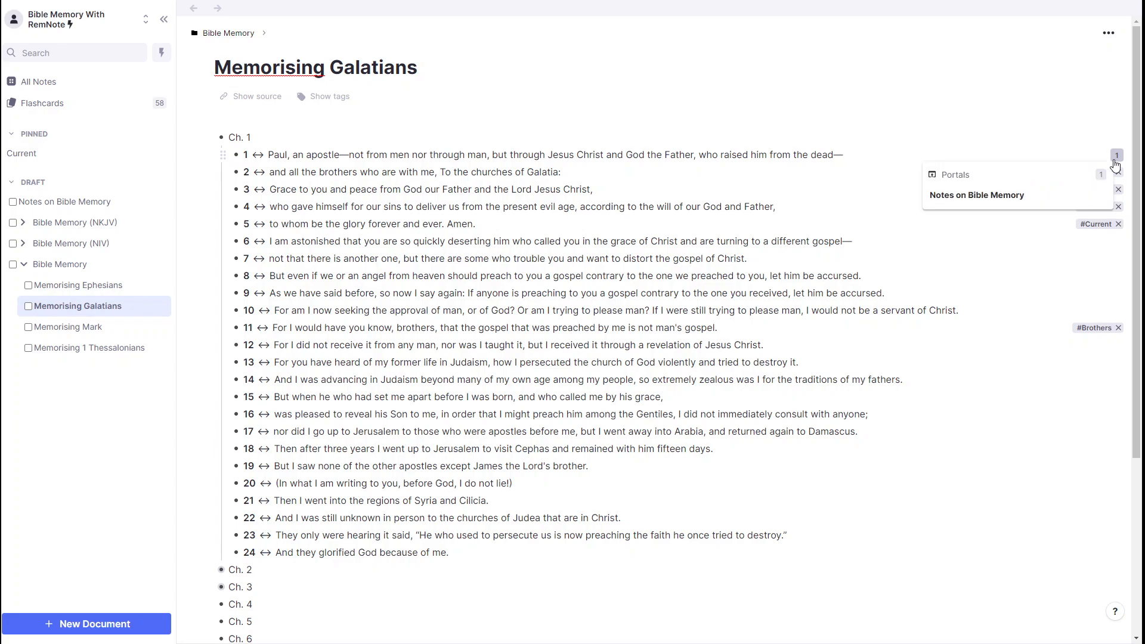
click(1021, 203)
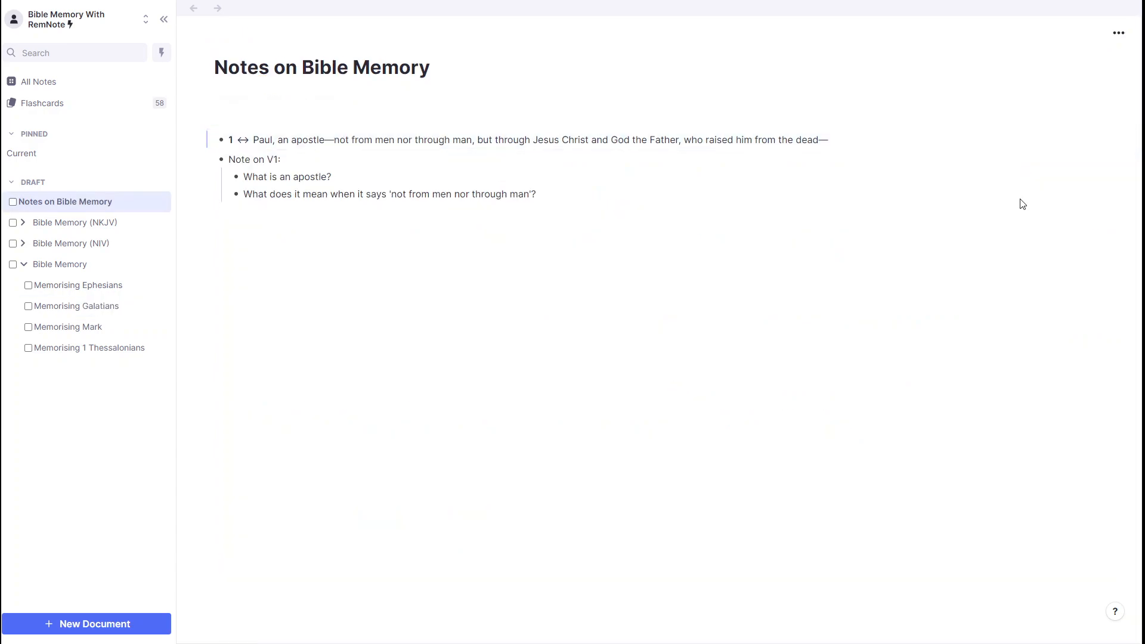
Step: Highlight the word "apostle" in yellow in the embedded verse 1
click(333, 140)
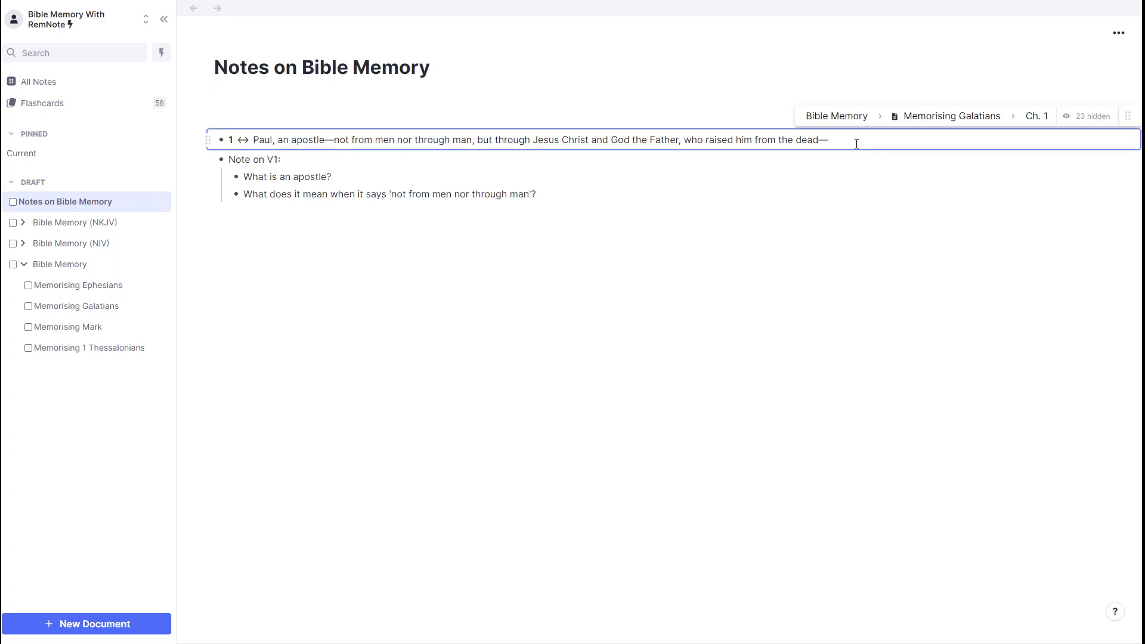
double_click(305, 140)
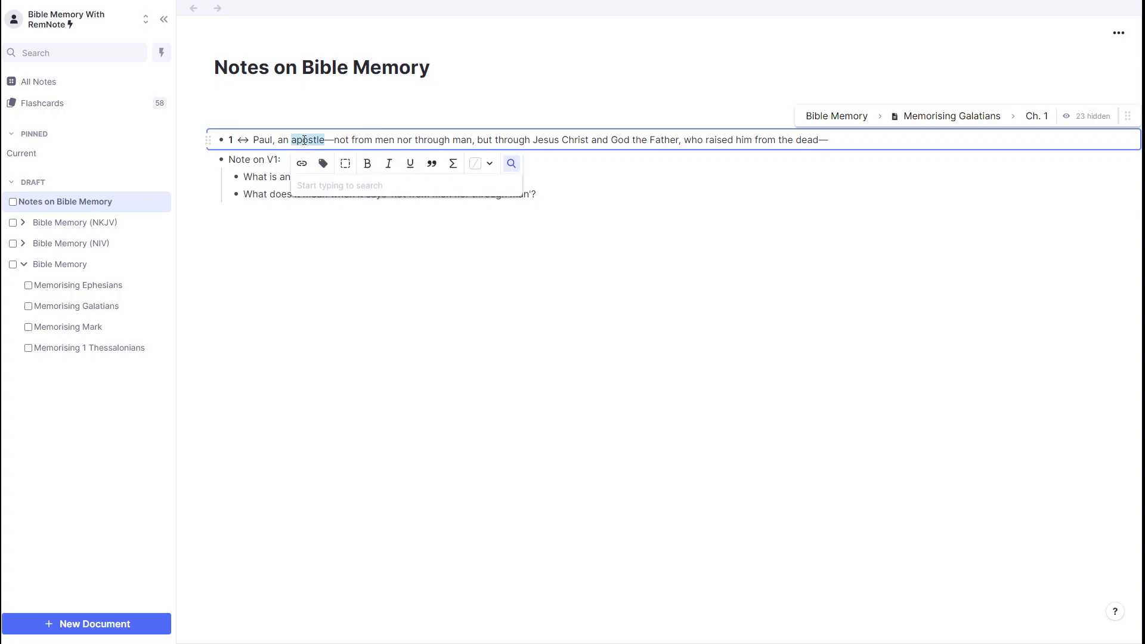
click(489, 164)
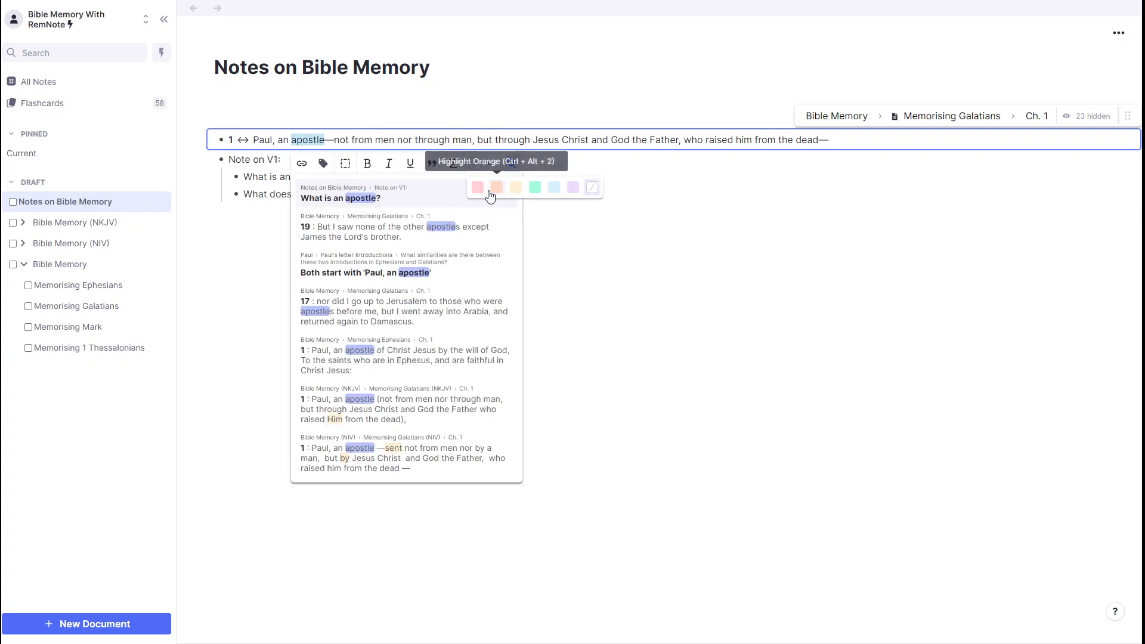
click(515, 187)
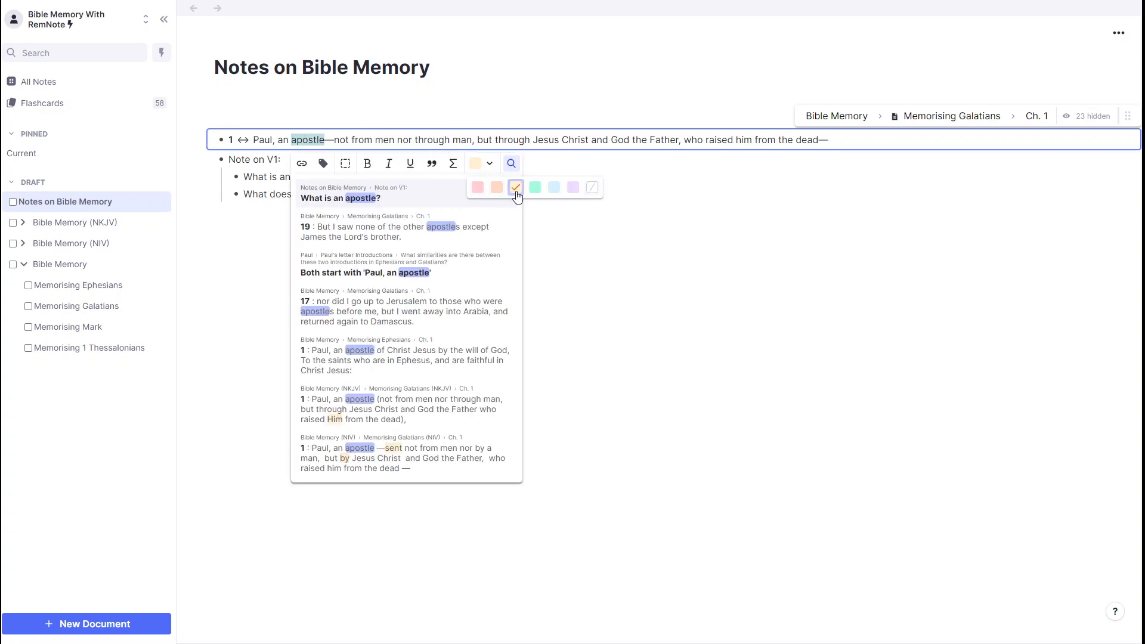
click(599, 139)
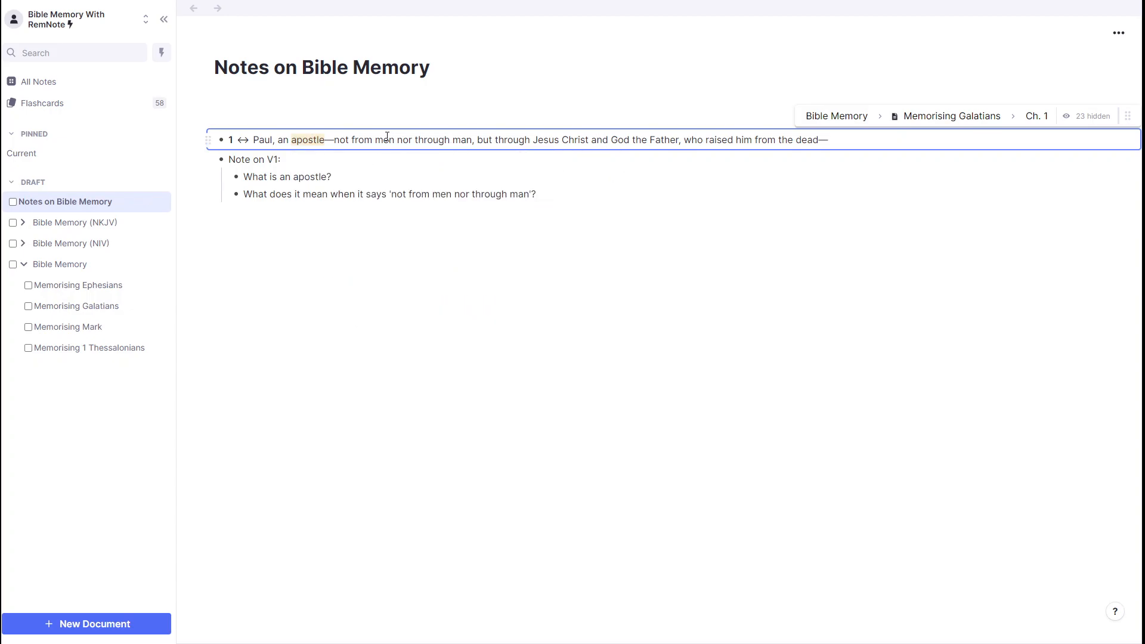
Step: Highlight "not" and "nor" in red in the embedded verse, and open Memorising Galatians to view the original verse
double_click(341, 140)
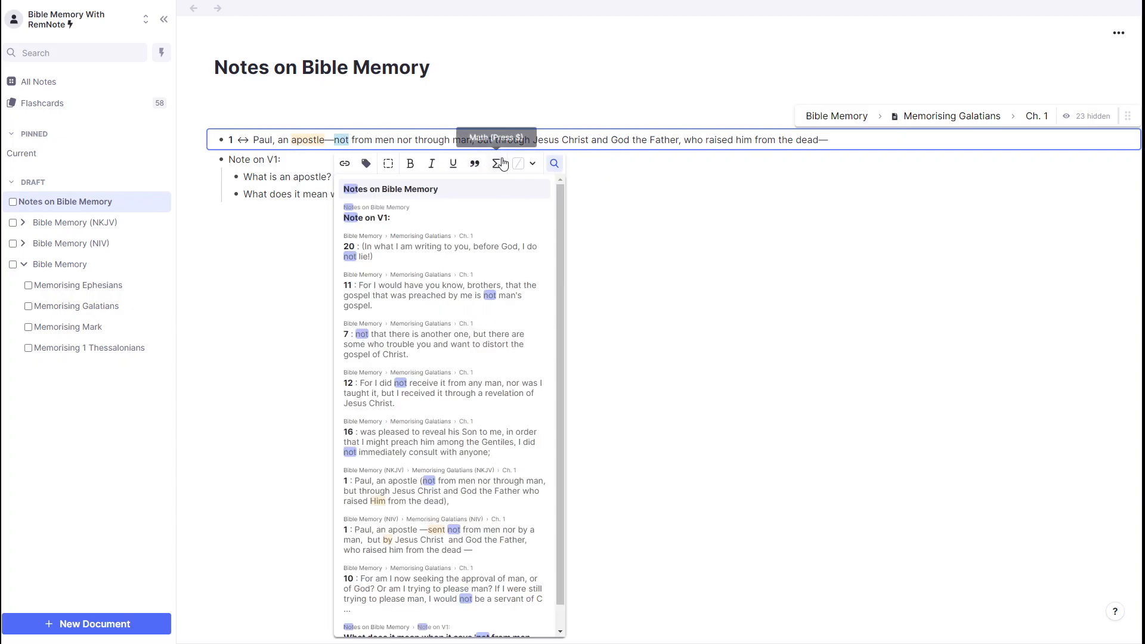
click(532, 164)
click(520, 187)
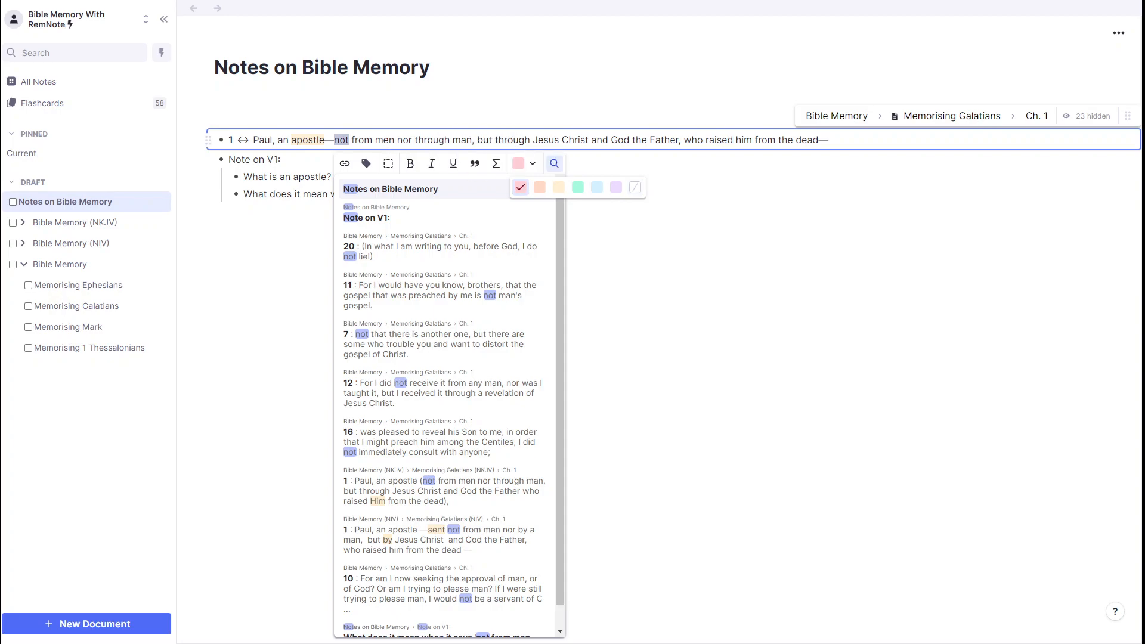
double_click(404, 140)
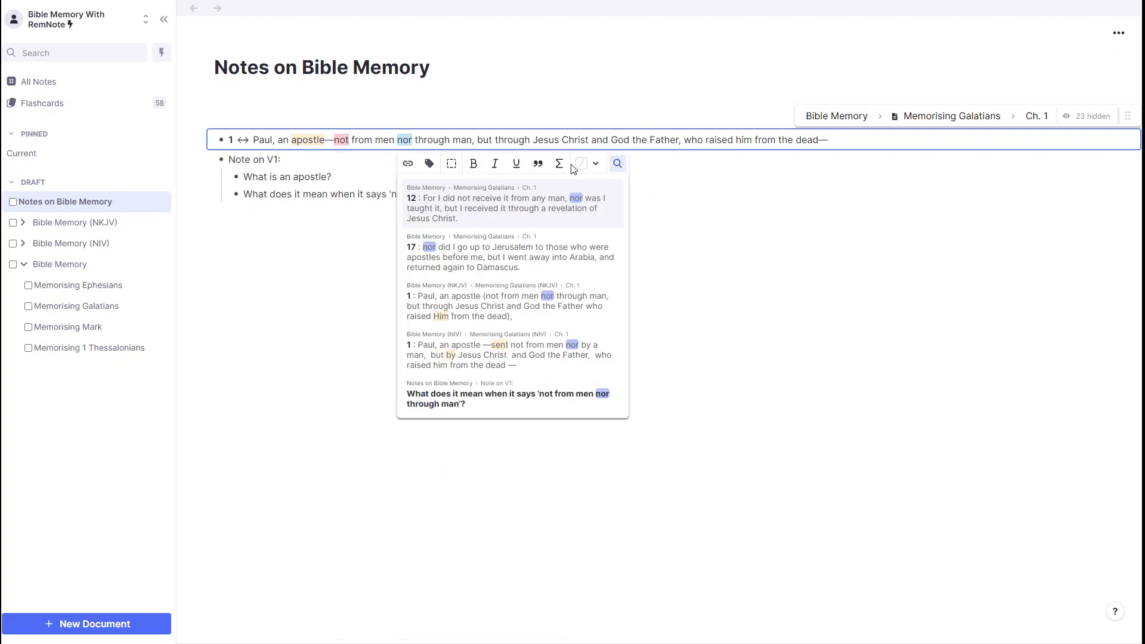
click(579, 170)
click(584, 187)
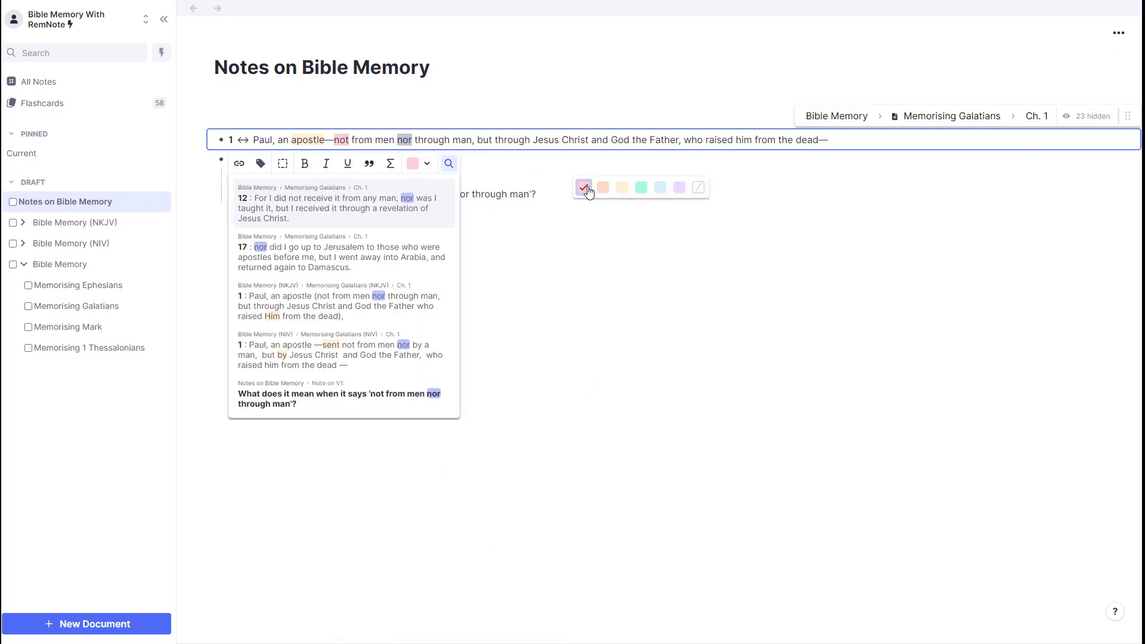
click(519, 189)
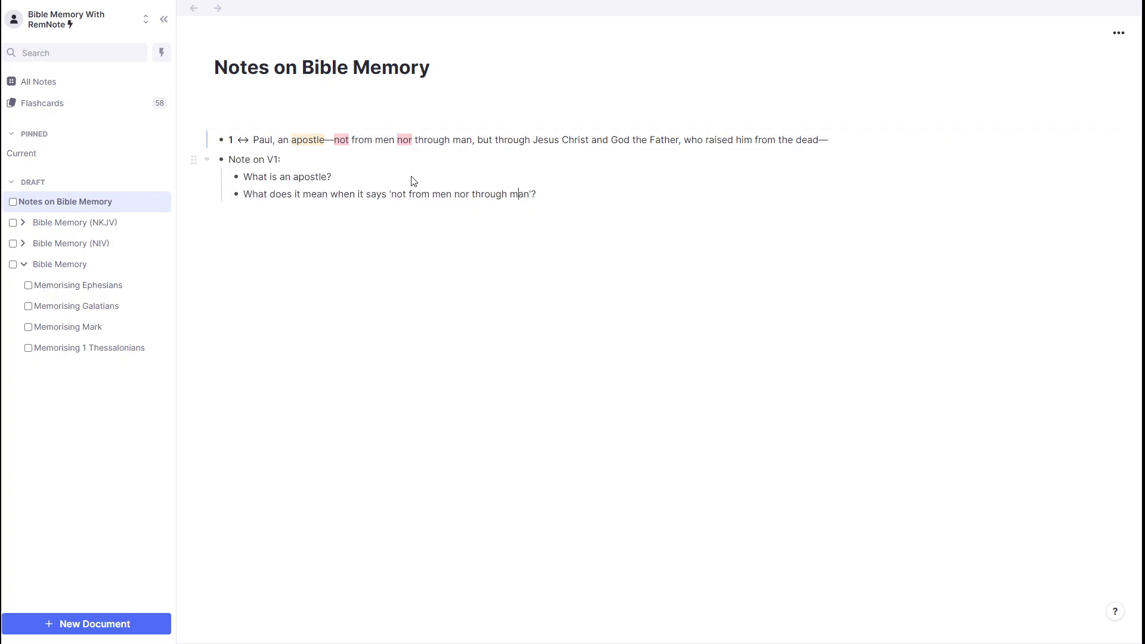
click(107, 314)
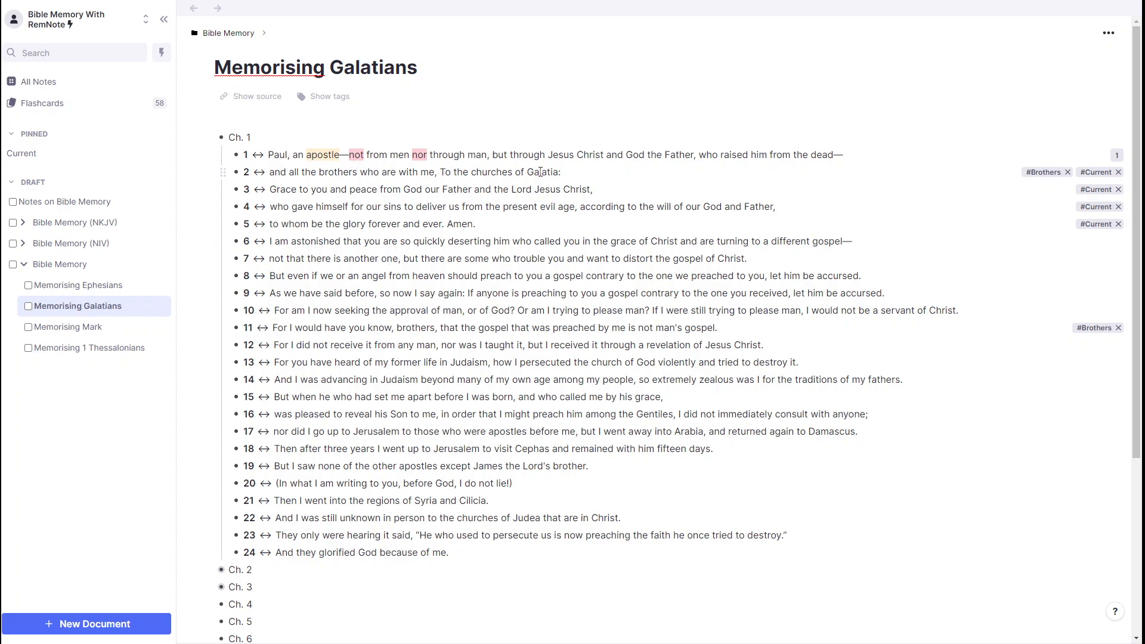
Step: Return to Notes on Bible Memory and check the source path of verse 1's portal
click(75, 204)
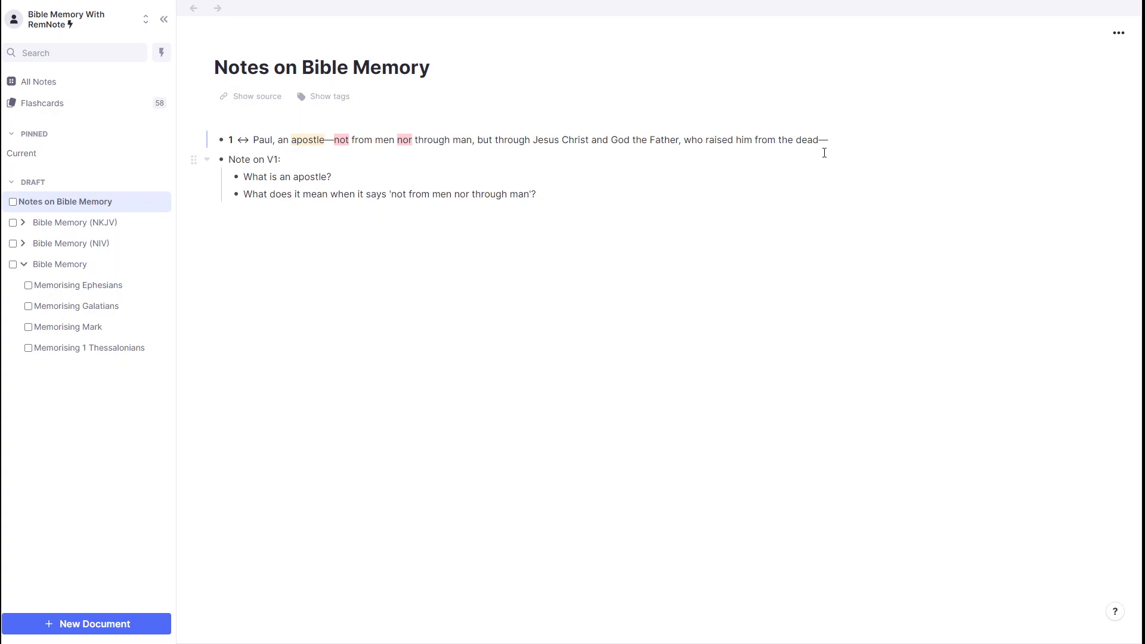
click(617, 141)
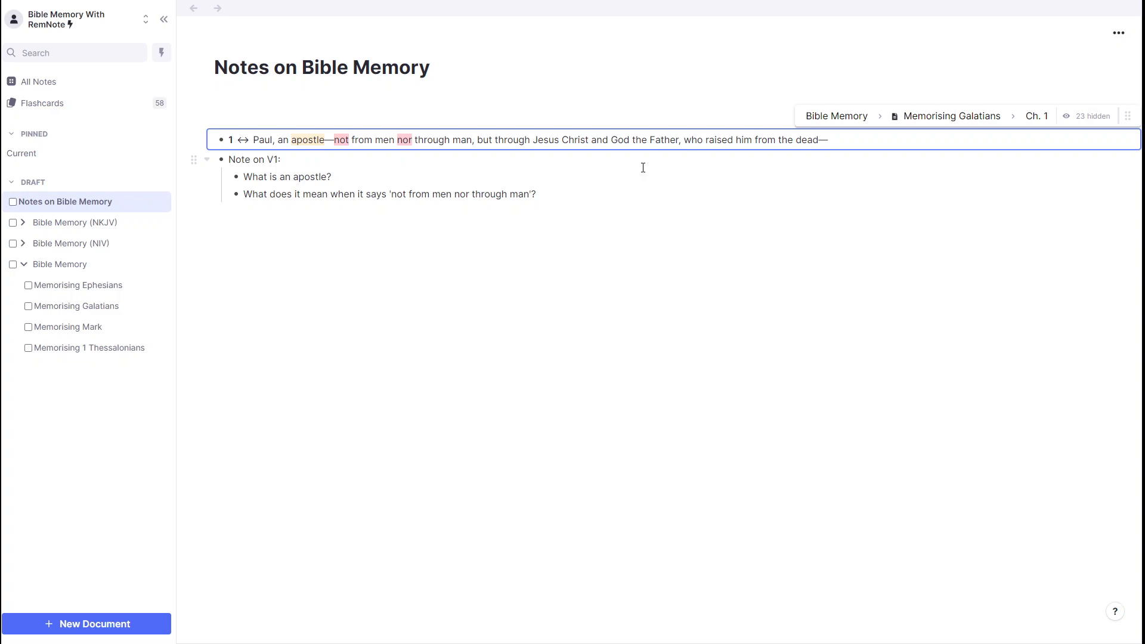
click(356, 162)
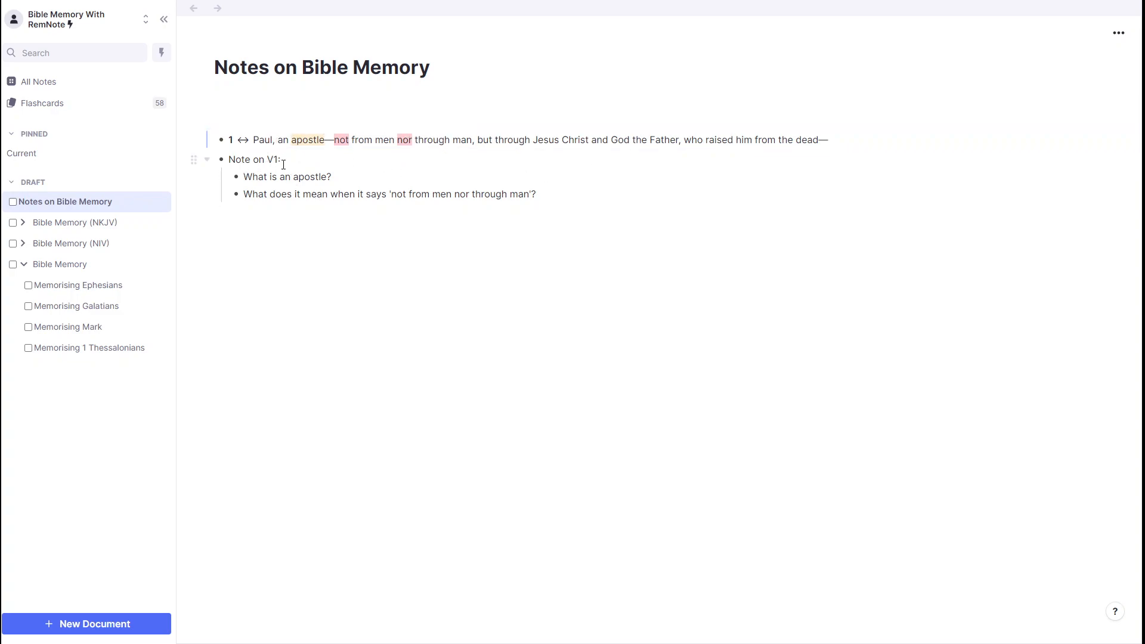
Step: Embed verse 2 from Ch. 1 of Memorising Galatians in a portal below the verse 1 notes
click(277, 214)
text(()
key(BackSpace)
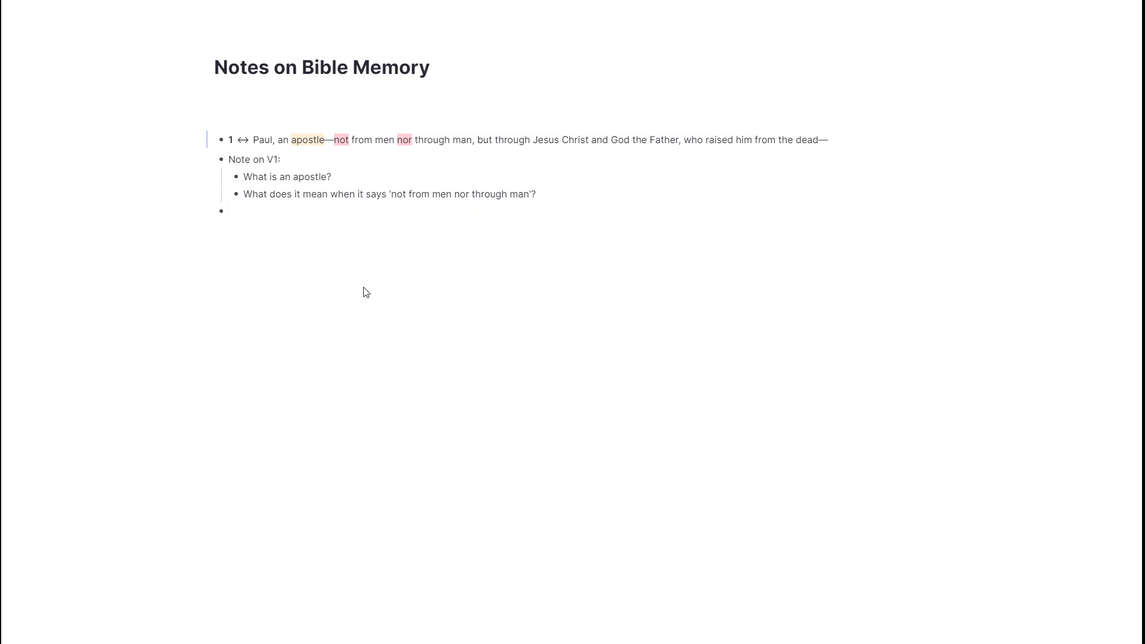
key(ctrl+p)
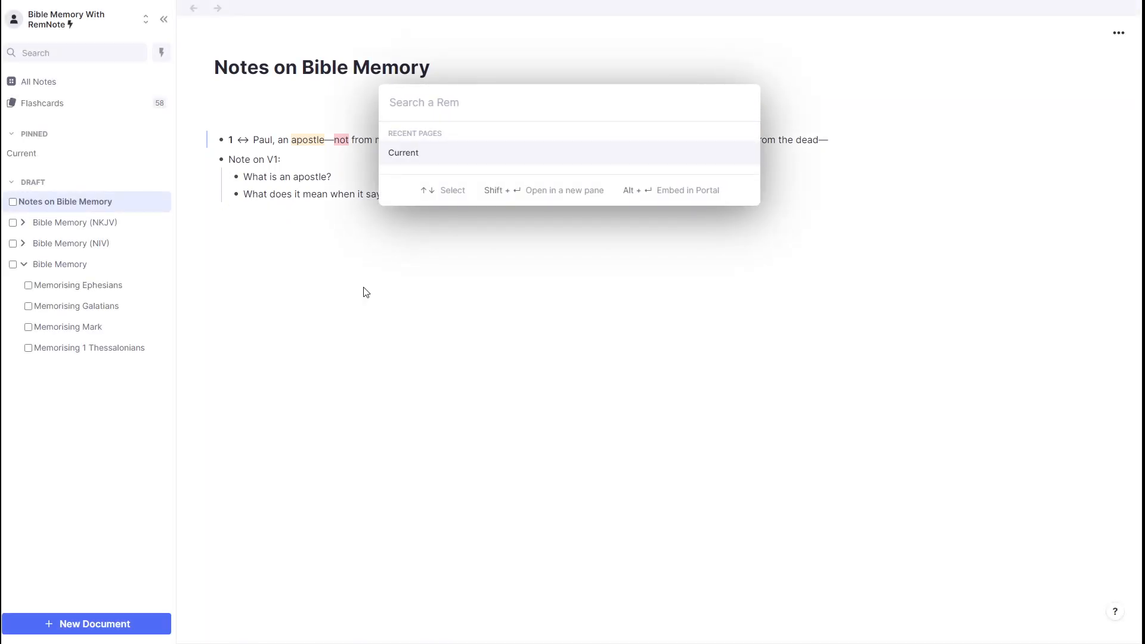
text(galatians)
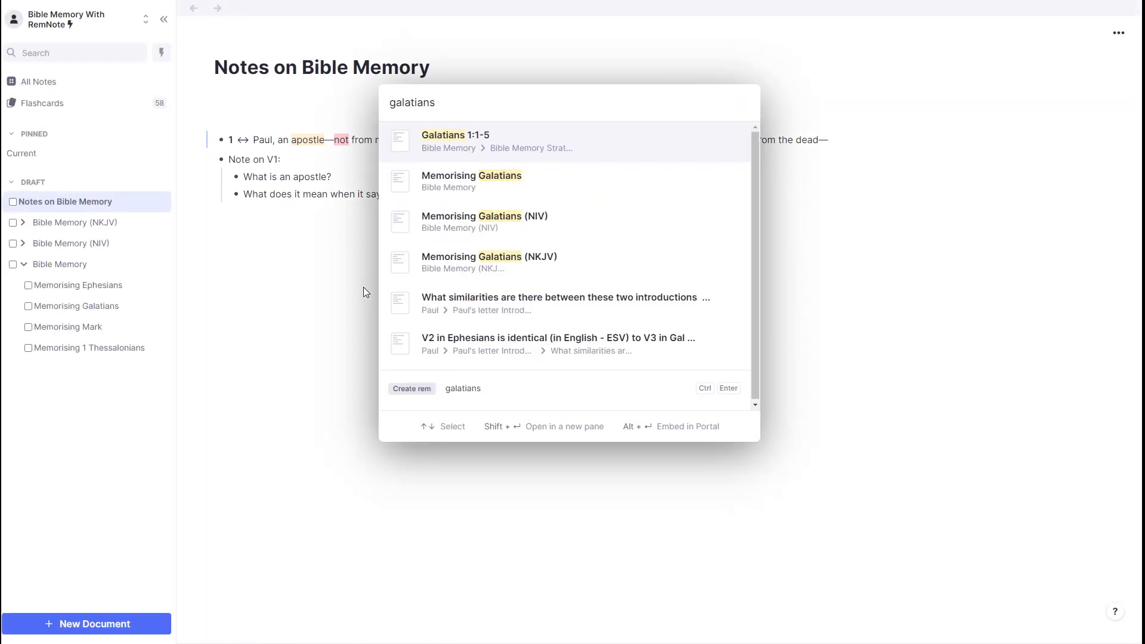
key(Down)
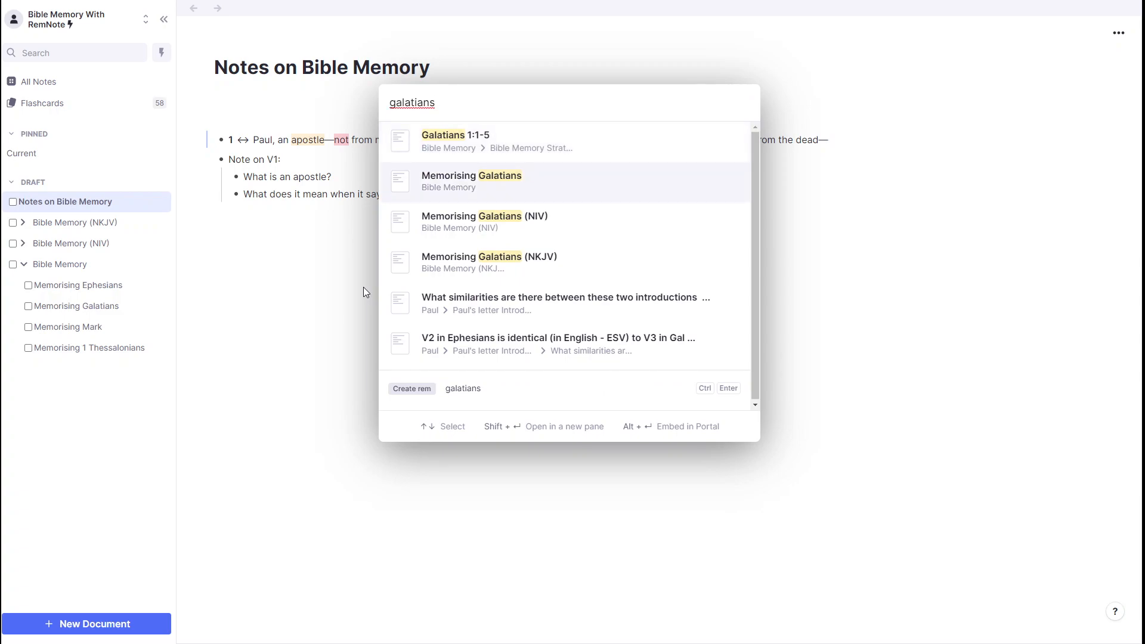
key(Tab)
key(Down)
key(Tab)
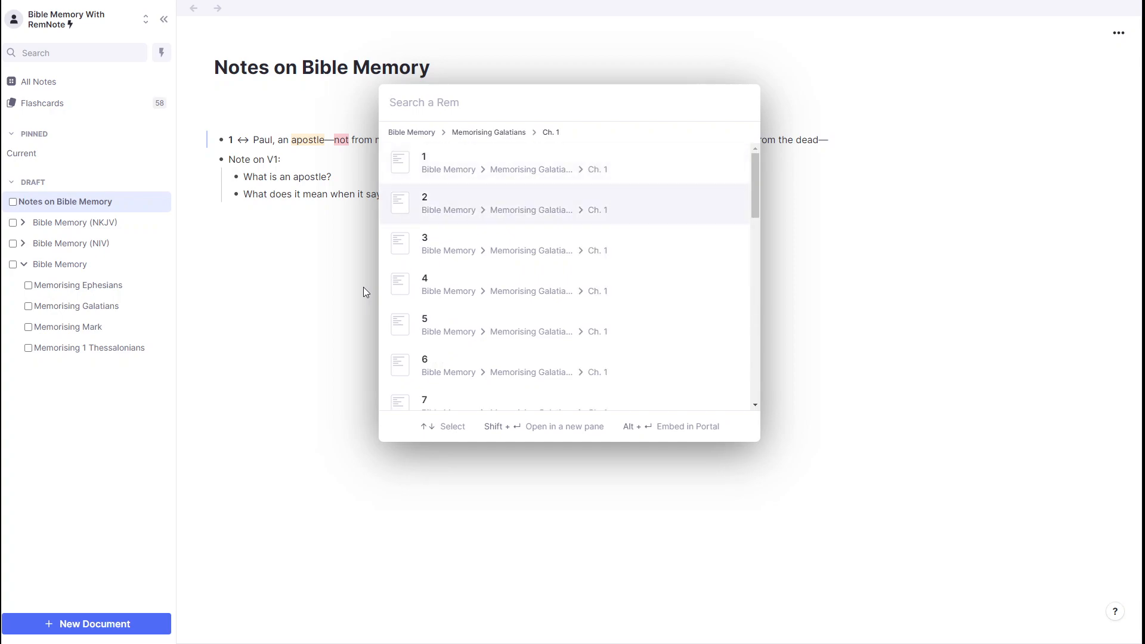
key(alt+Return)
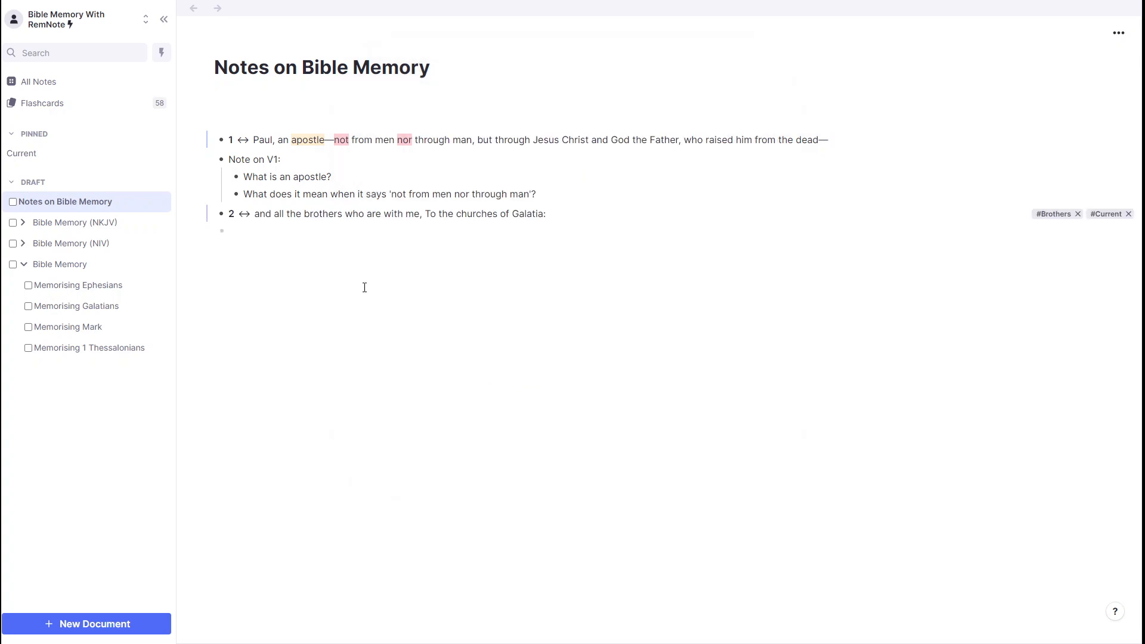
Step: Add the line "Notes on V2:" below the verse 2 portal, with an empty nested bullet under it
click(296, 237)
text(Notes on V2:)
key(Return)
key(Tab)
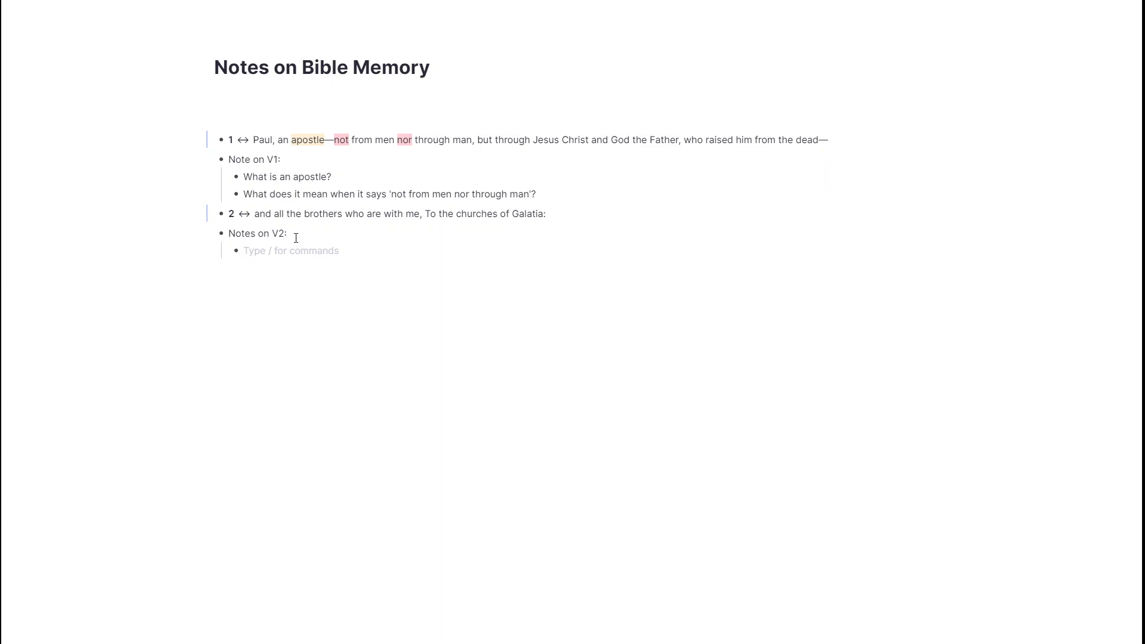
Step: Embed the whole Memorising Galatians document in a portal on a new top-level bullet below the verse 2 notes
key(Return)
key(shift+Tab)
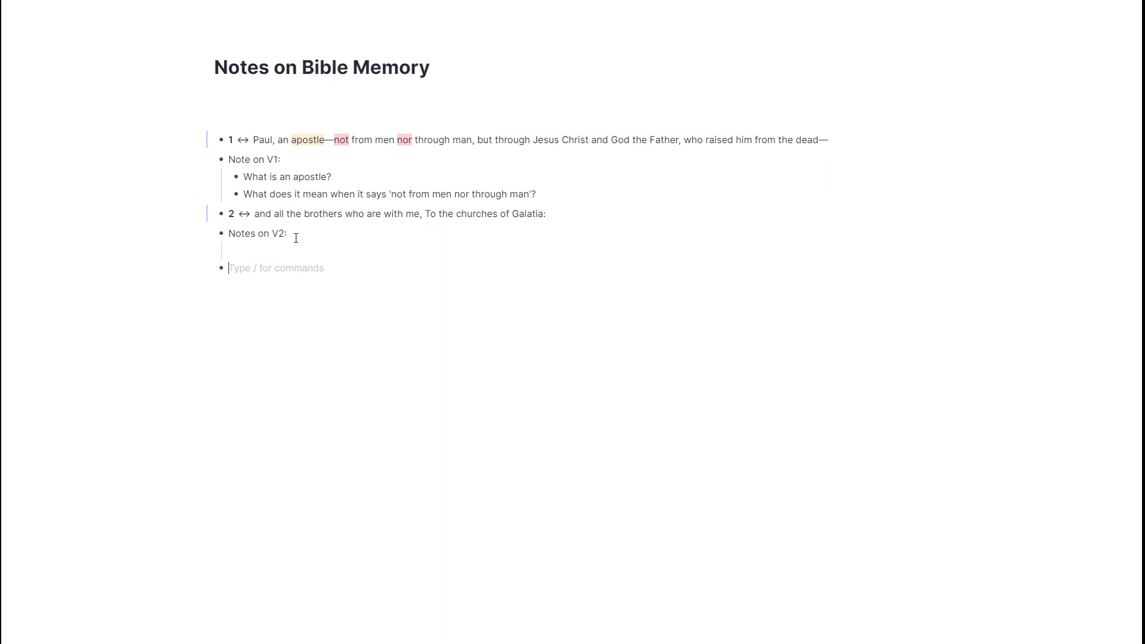
text(/porta)
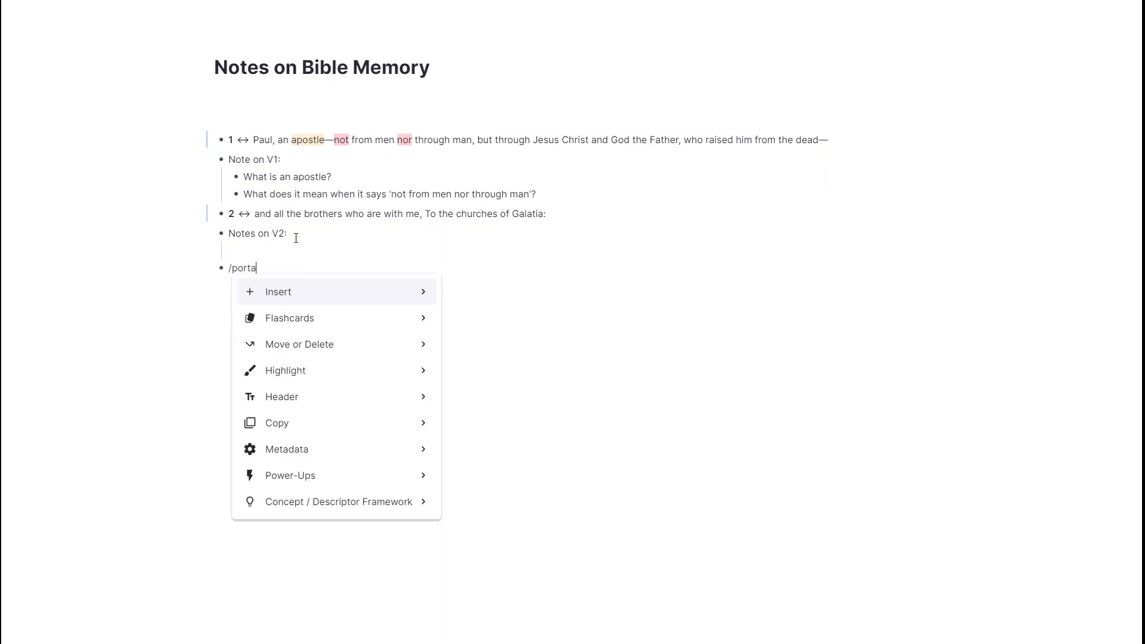
key(Down)
key(Down)
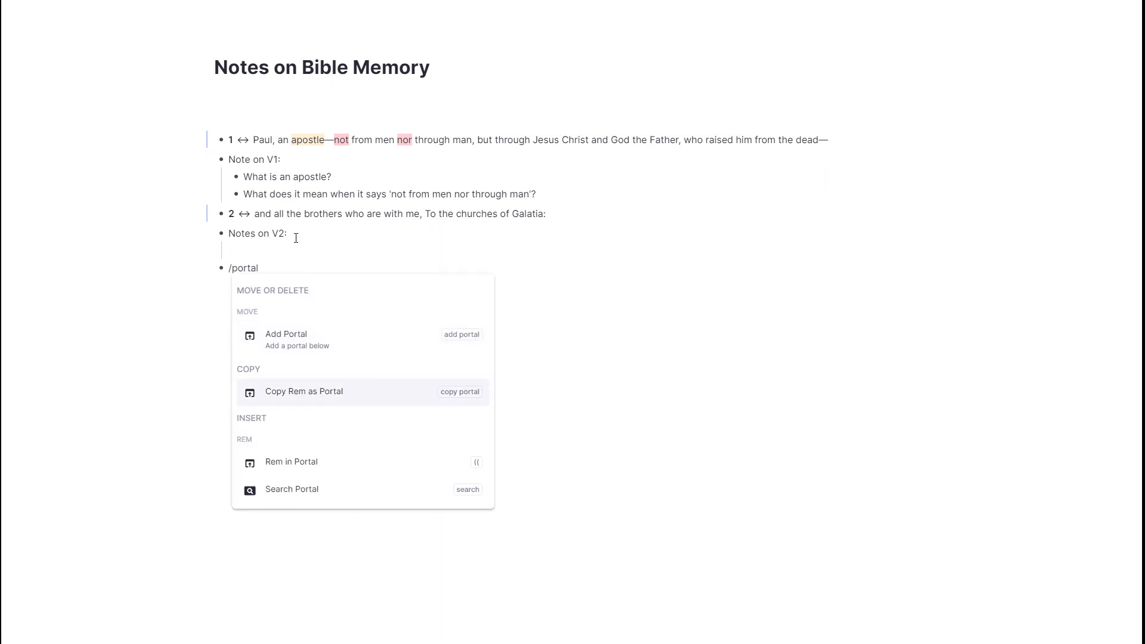
key(Return)
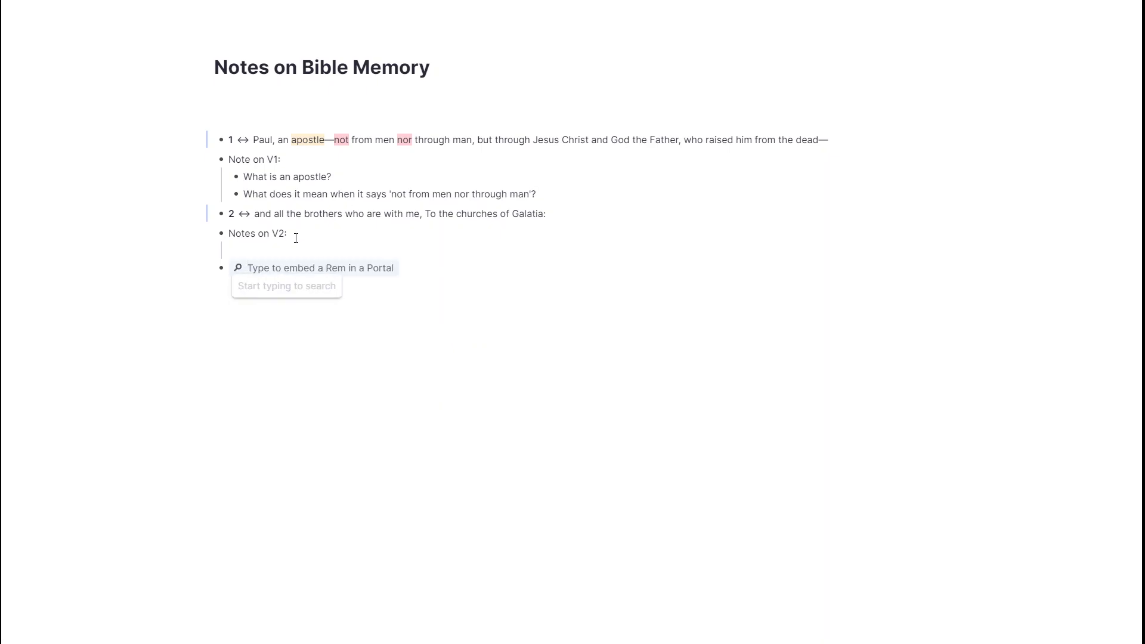
text(gal)
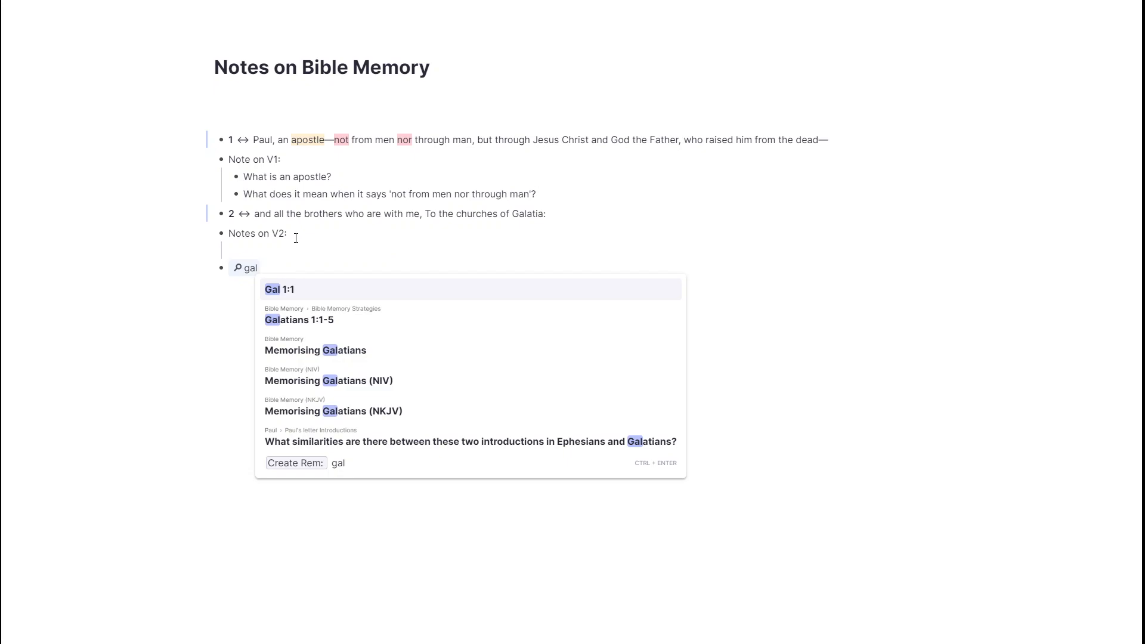
key(Down)
key(Down)
key(Return)
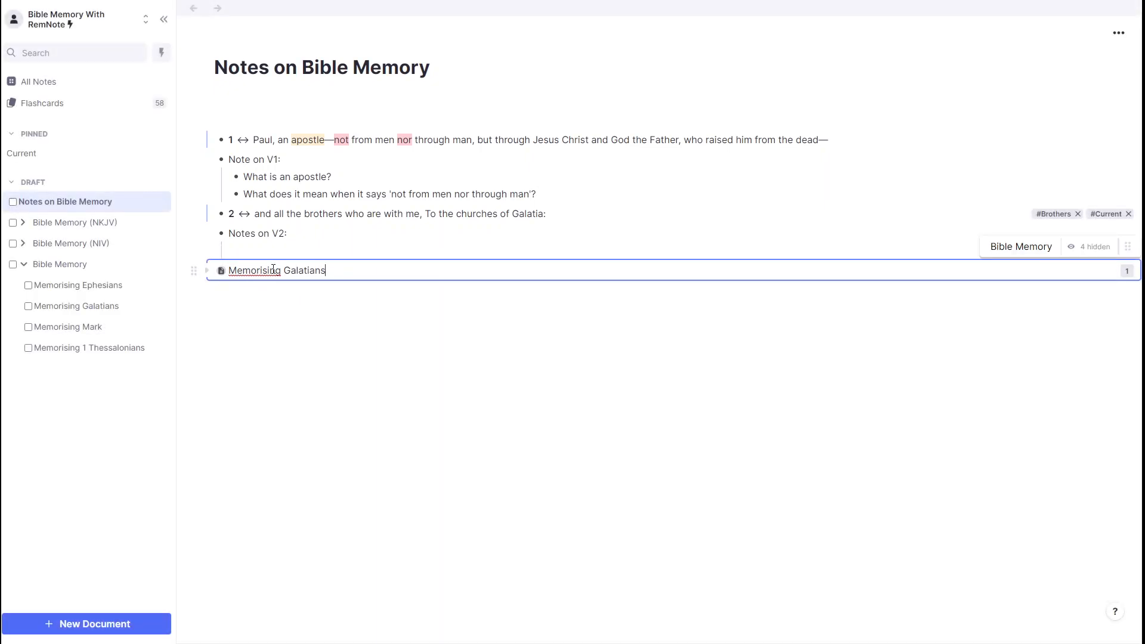
Step: Expand Memorising Galatians in the new portal and hide Ch. 2 through Ch. 6 from it
click(207, 272)
click(278, 374)
key(shift+Up)
key(shift+Up)
key(shift+Up)
key(shift+Up)
key(shift+Up)
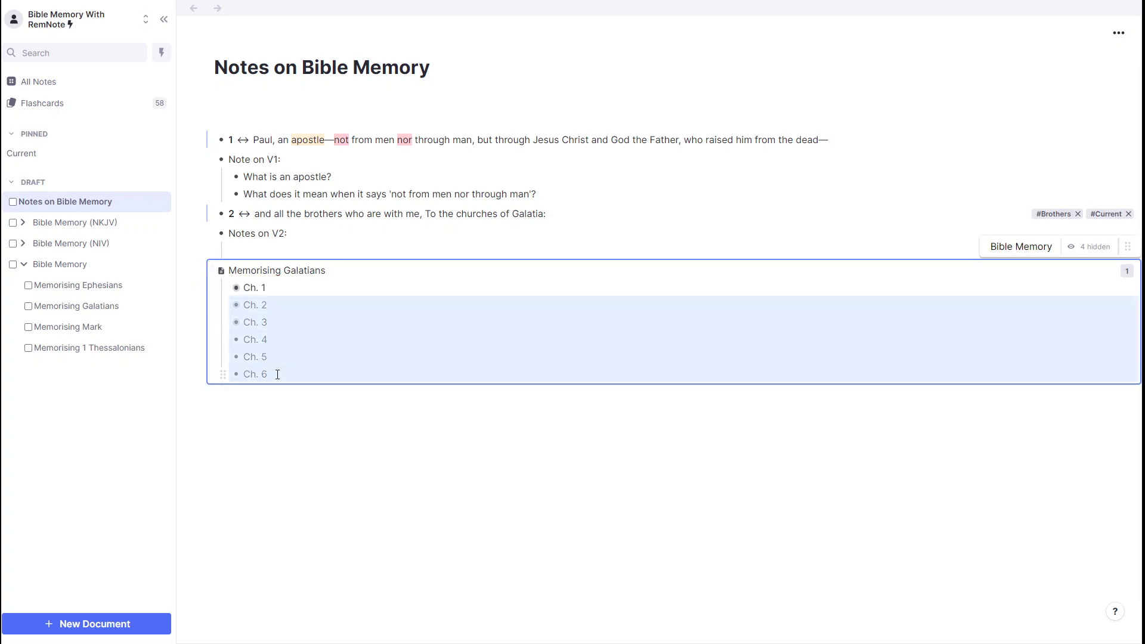
key(ctrl+slash)
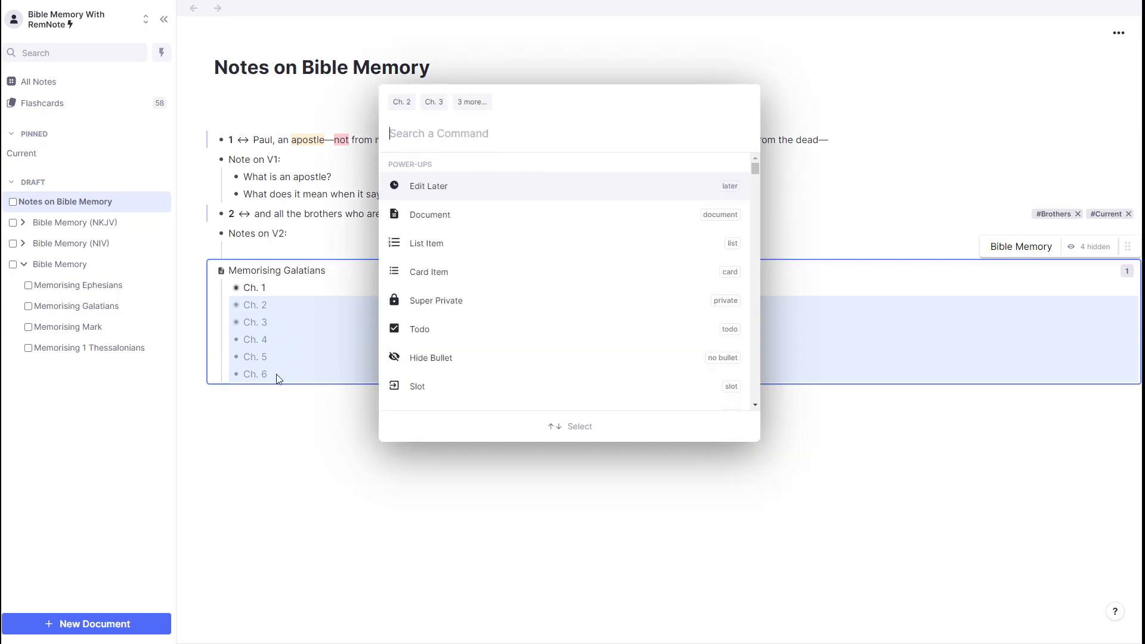
text(hide)
key(Return)
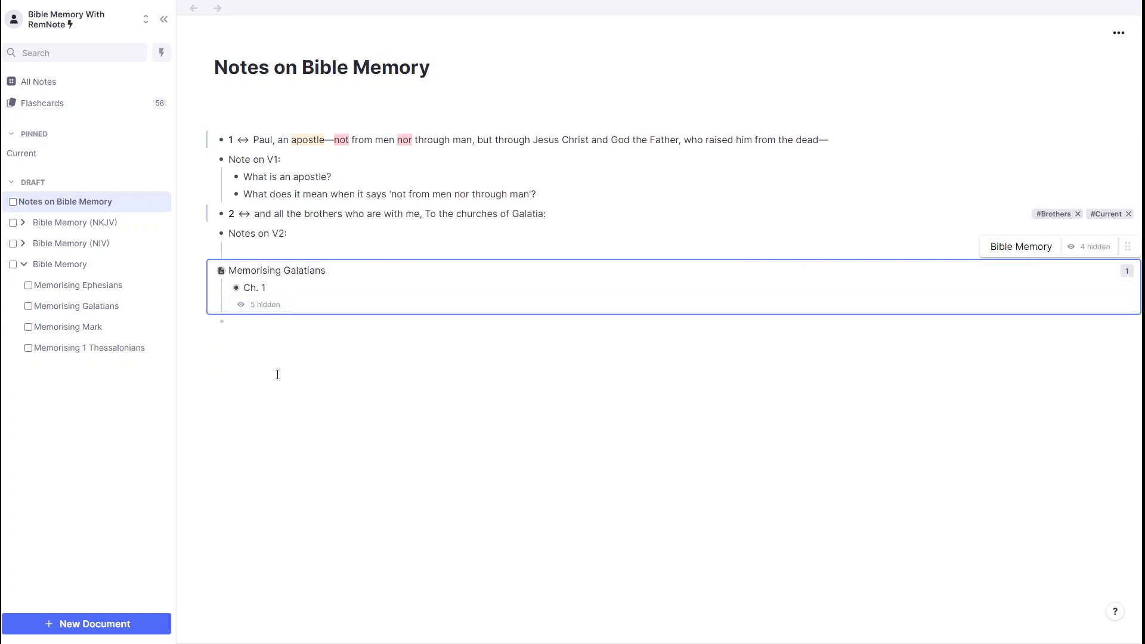
click(274, 345)
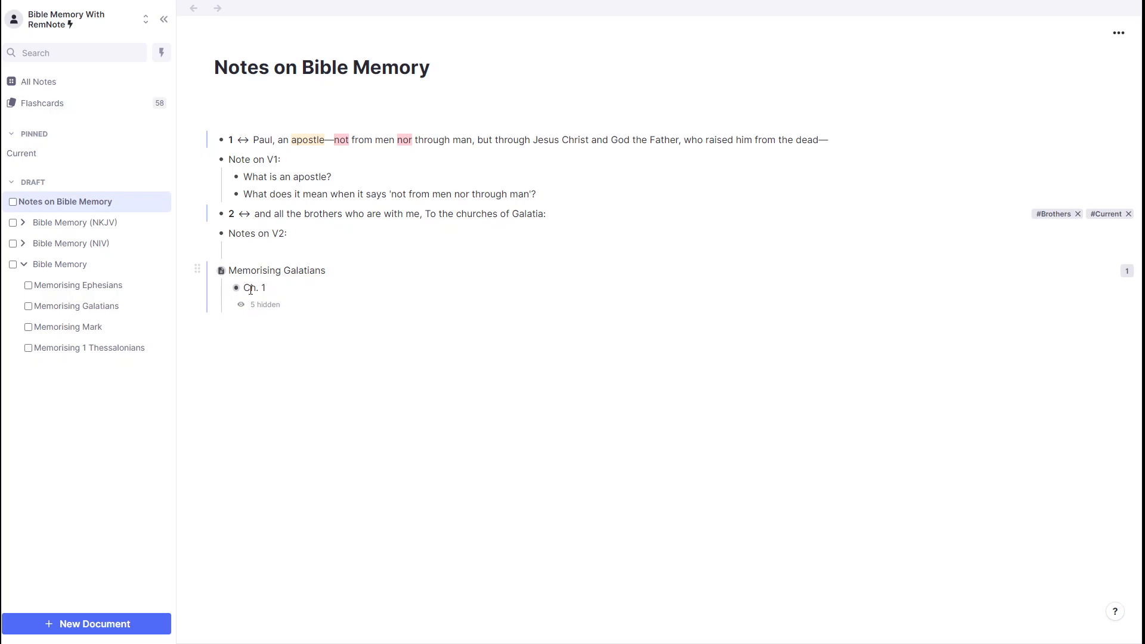
Step: Expand Ch. 1 inside the portal and hide verses 4 through 24 from it
click(253, 288)
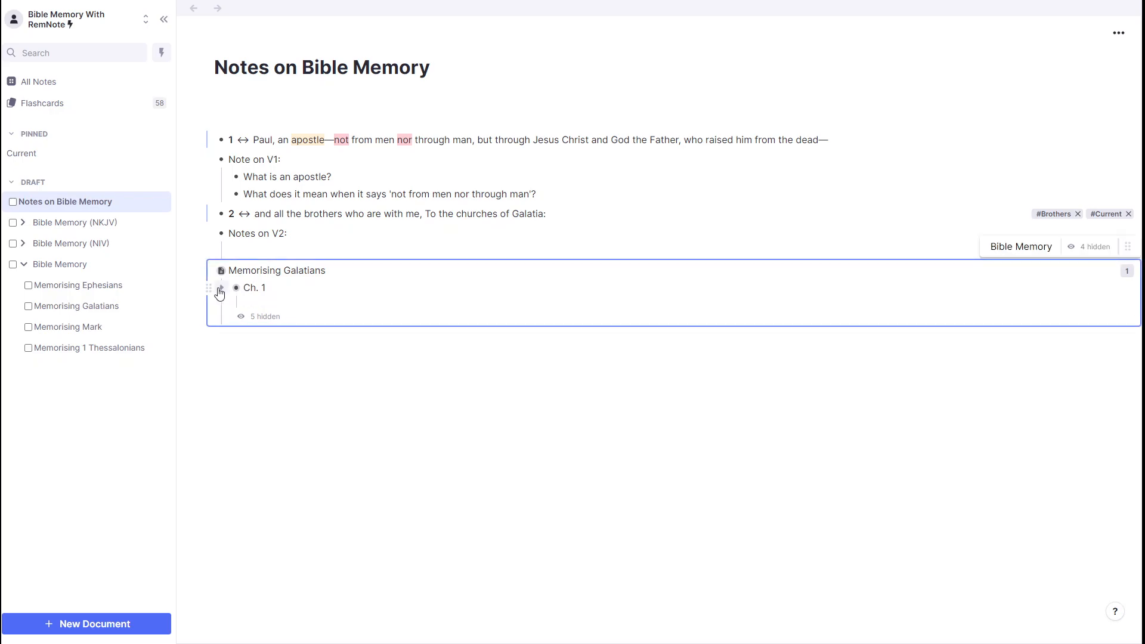
click(220, 288)
scroll(486, 585, down, 2)
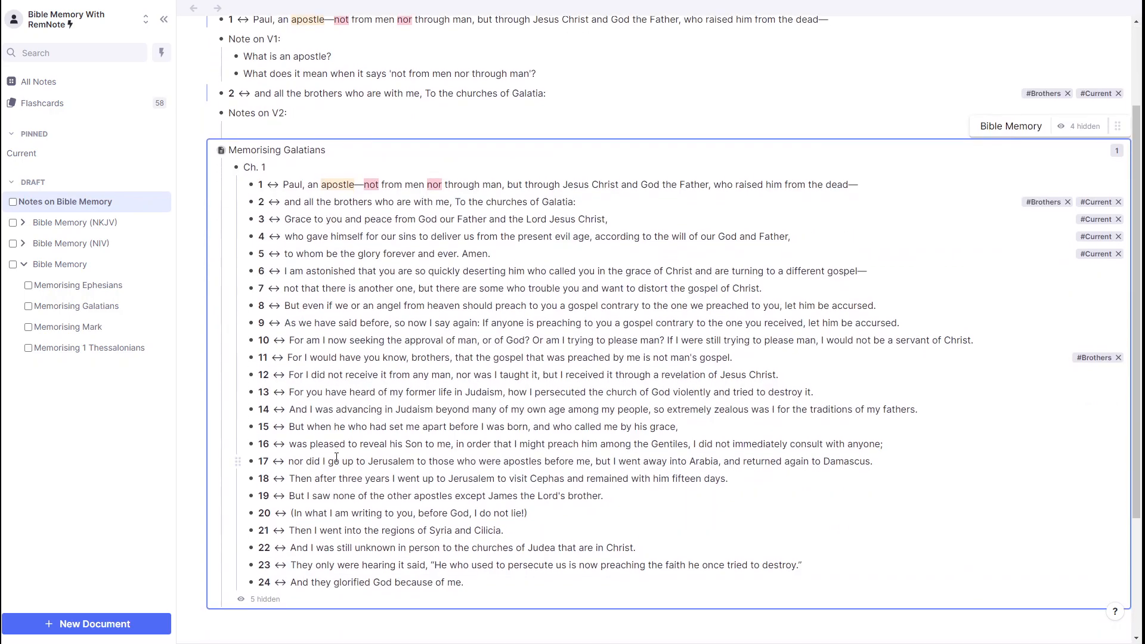
click(467, 582)
key(shift+Up)
key(shift+Up)
key(shift+Up)
key(shift+Up)
key(shift+Up)
key(shift+Up)
key(shift+Up)
key(shift+Up)
key(shift+Up)
key(shift+Up)
key(shift+Up)
key(shift+Up)
key(shift+Up)
key(shift+Up)
key(shift+Up)
key(shift+Up)
key(shift+Up)
key(shift+Up)
key(shift+Up)
key(shift+Up)
key(shift+Down)
key(ctrl+/)
text(hide)
key(Return)
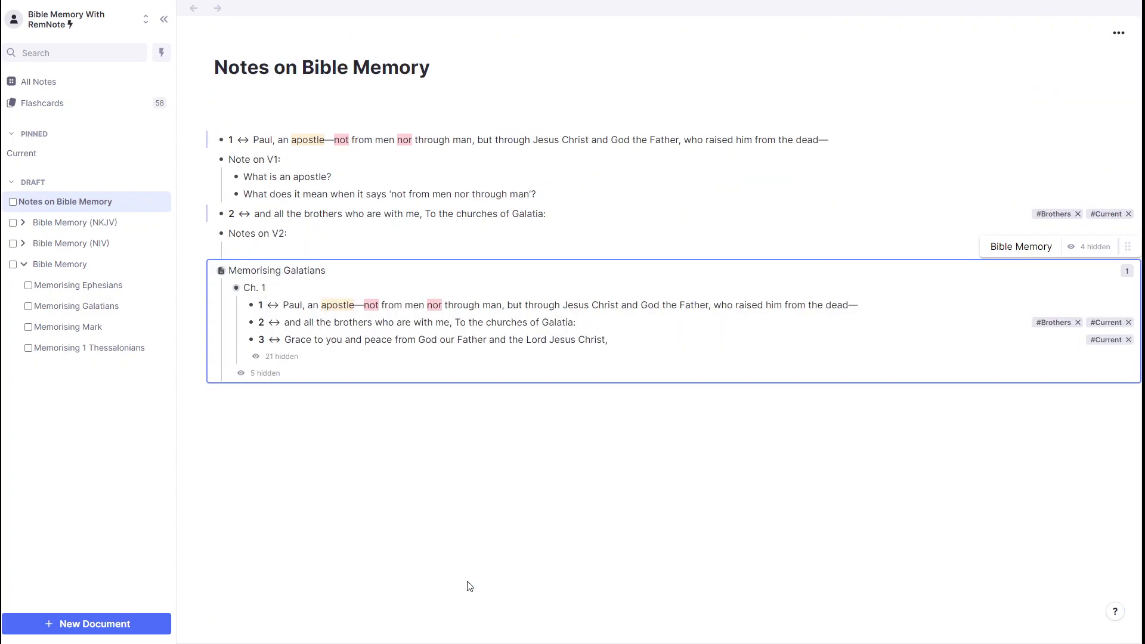
Step: Hide verses 1 and 2 under Ch. 1 in the Memorising Galatians portal, leaving only verse 3
click(627, 325)
key(shift+Up)
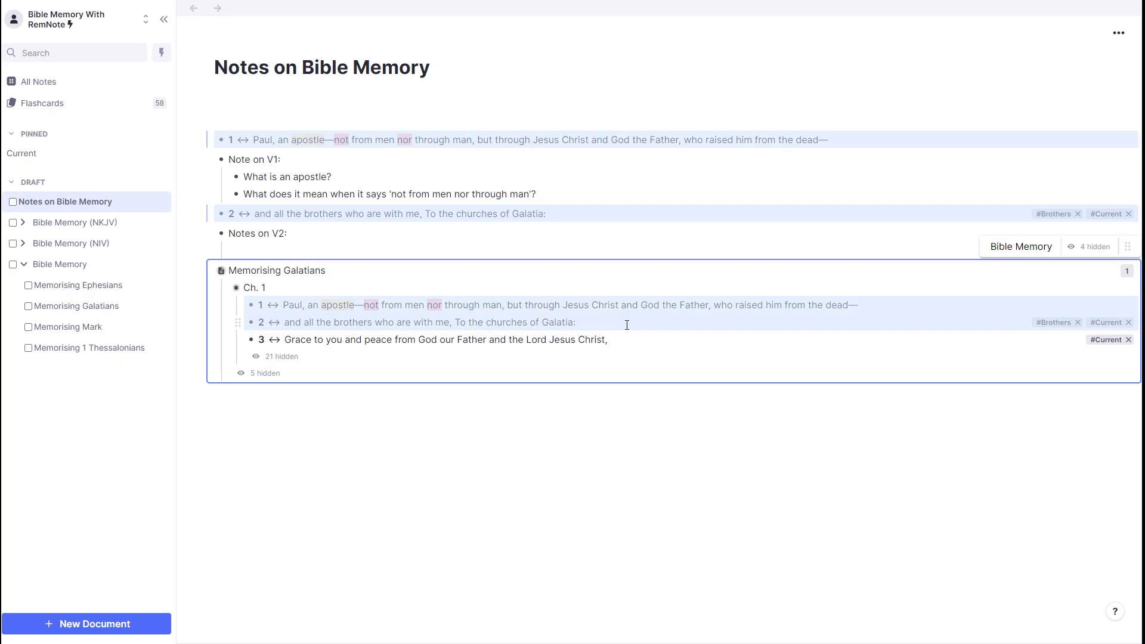
key(ctrl+k)
text(hide)
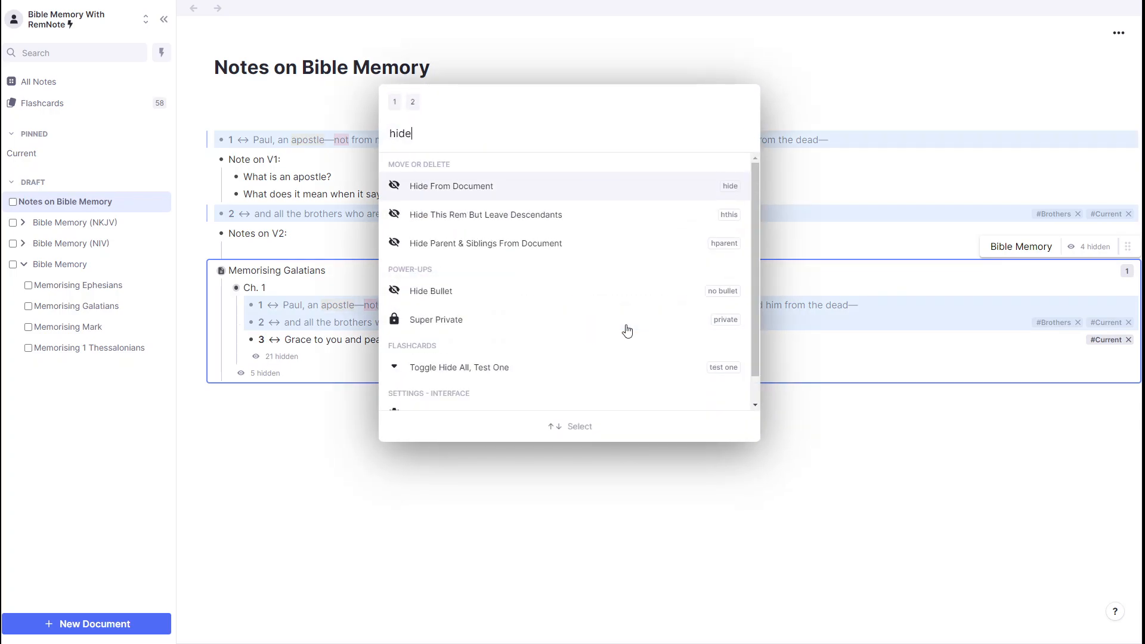
key(Return)
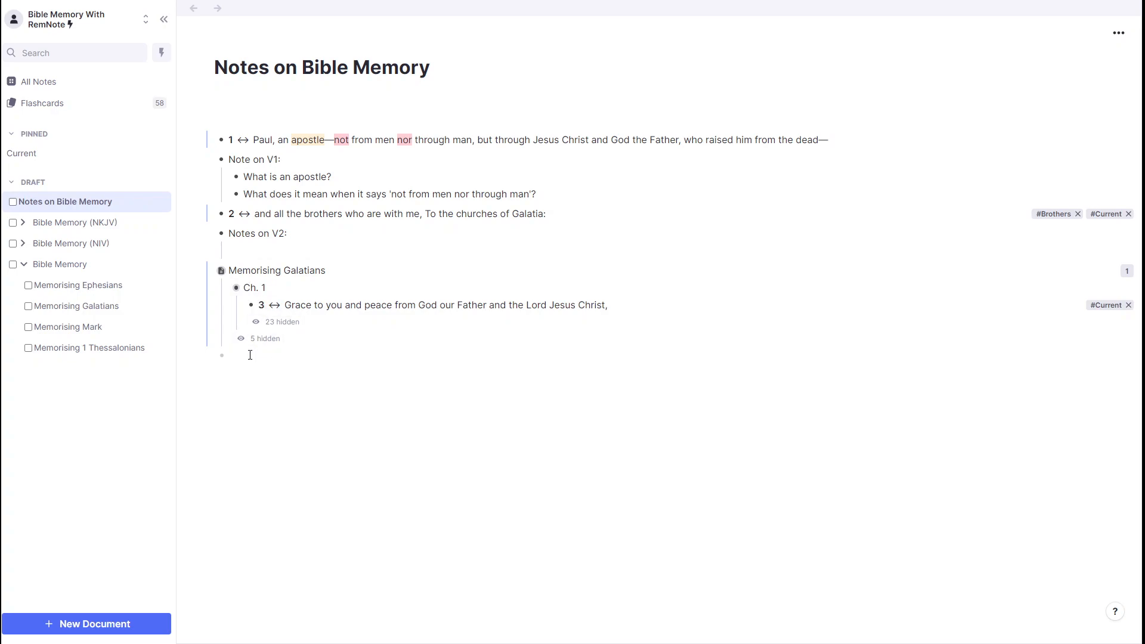
Step: Add the line "Notes on V3:" below the verse 3 portal, with an empty nested bullet under it
click(250, 355)
text(Notes)
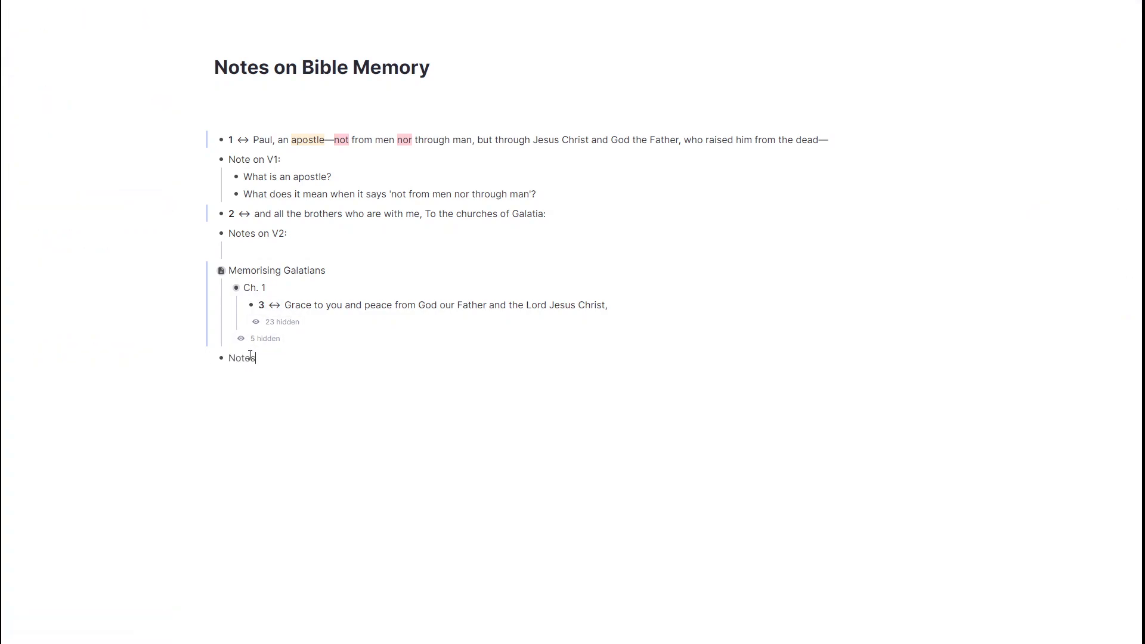
text( on V3:)
key(Return)
key(Tab)
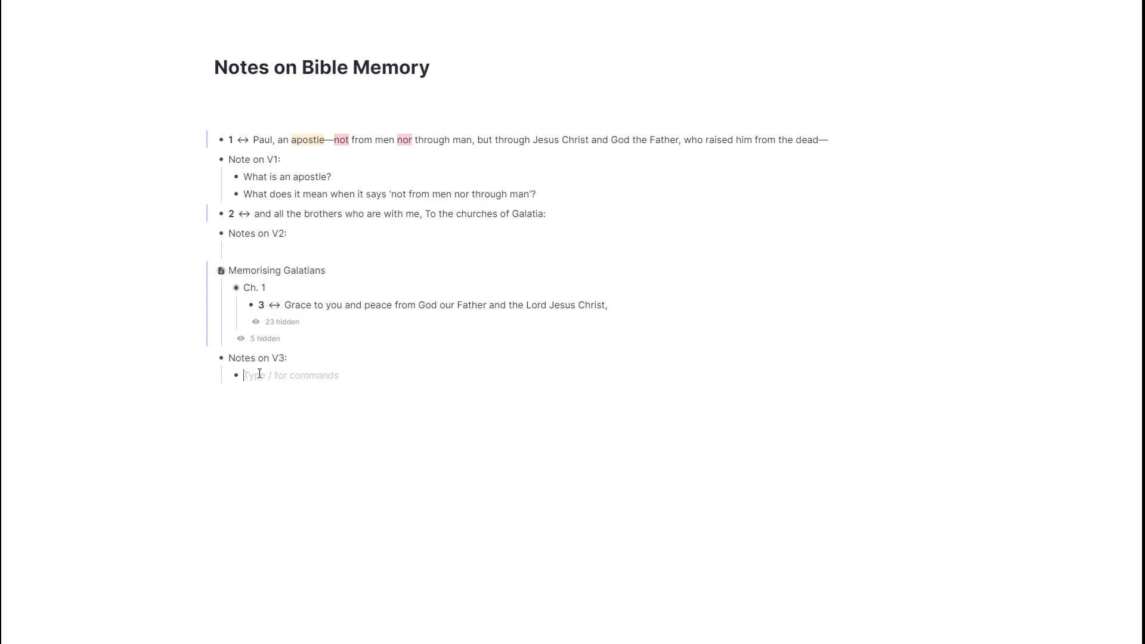